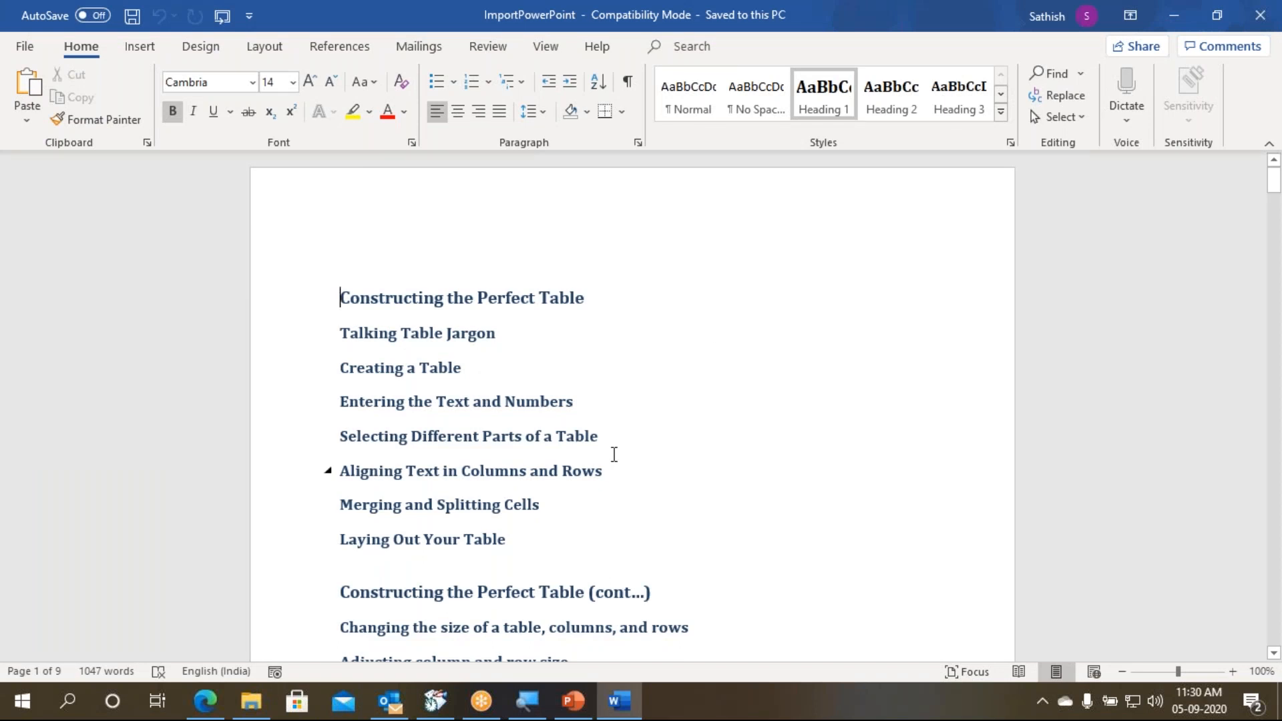
- Examine which heading styles the title and topic lines of the ImportPowerPoint outline use
scroll(614, 454, down, 3)
scroll(614, 454, up, 3)
drag(489, 296, 775, 125)
mouse_move(791, 65)
mouse_down()
mouse_move(798, 95)
mouse_move(862, 129)
mouse_up()
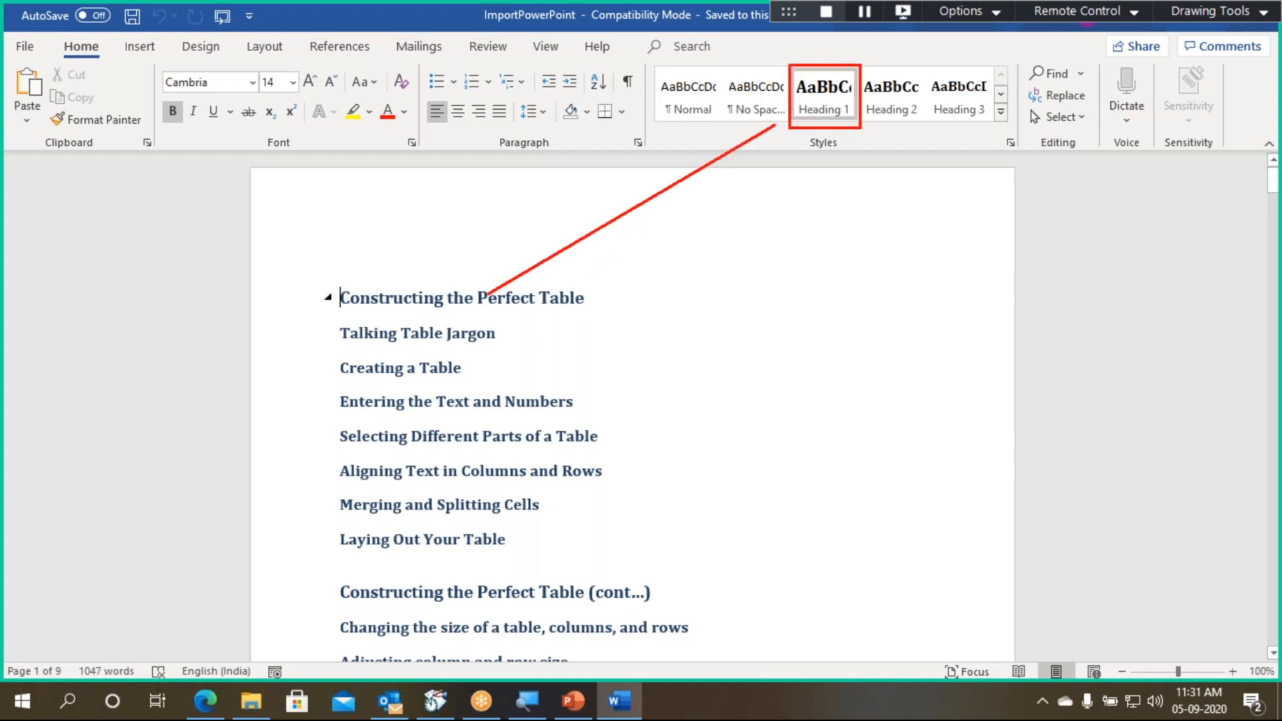
click(390, 334)
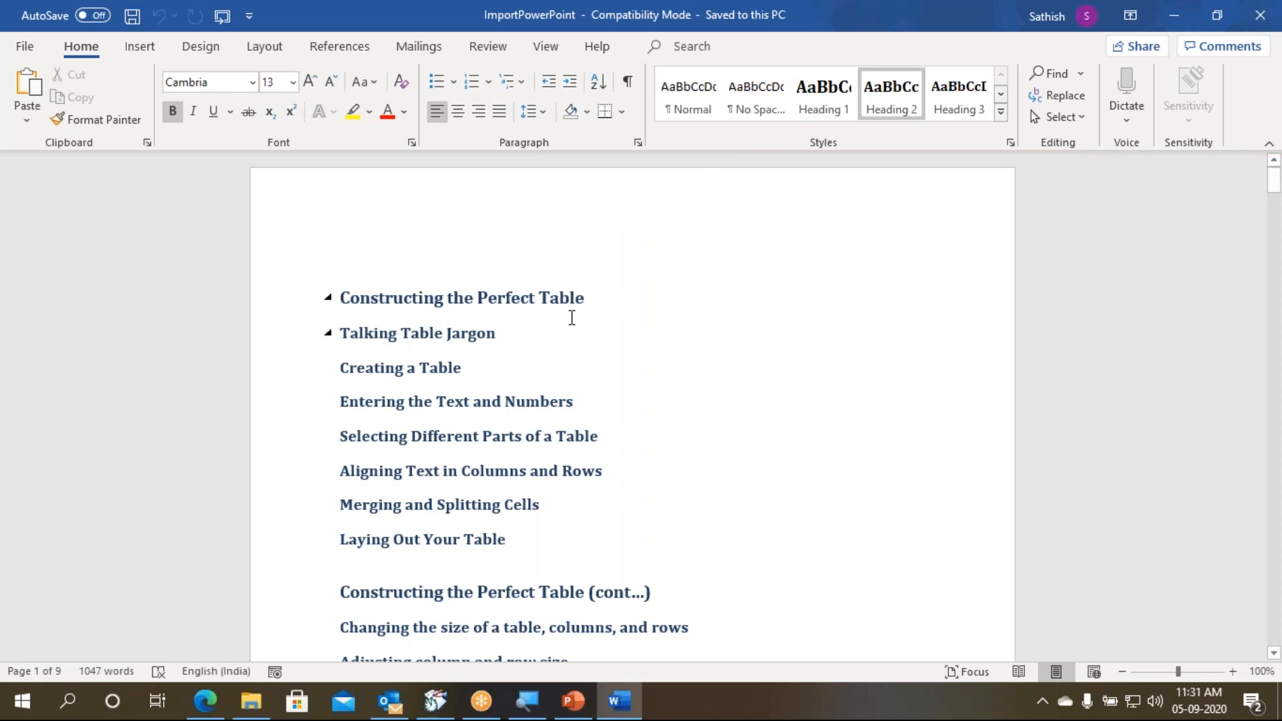
click(531, 299)
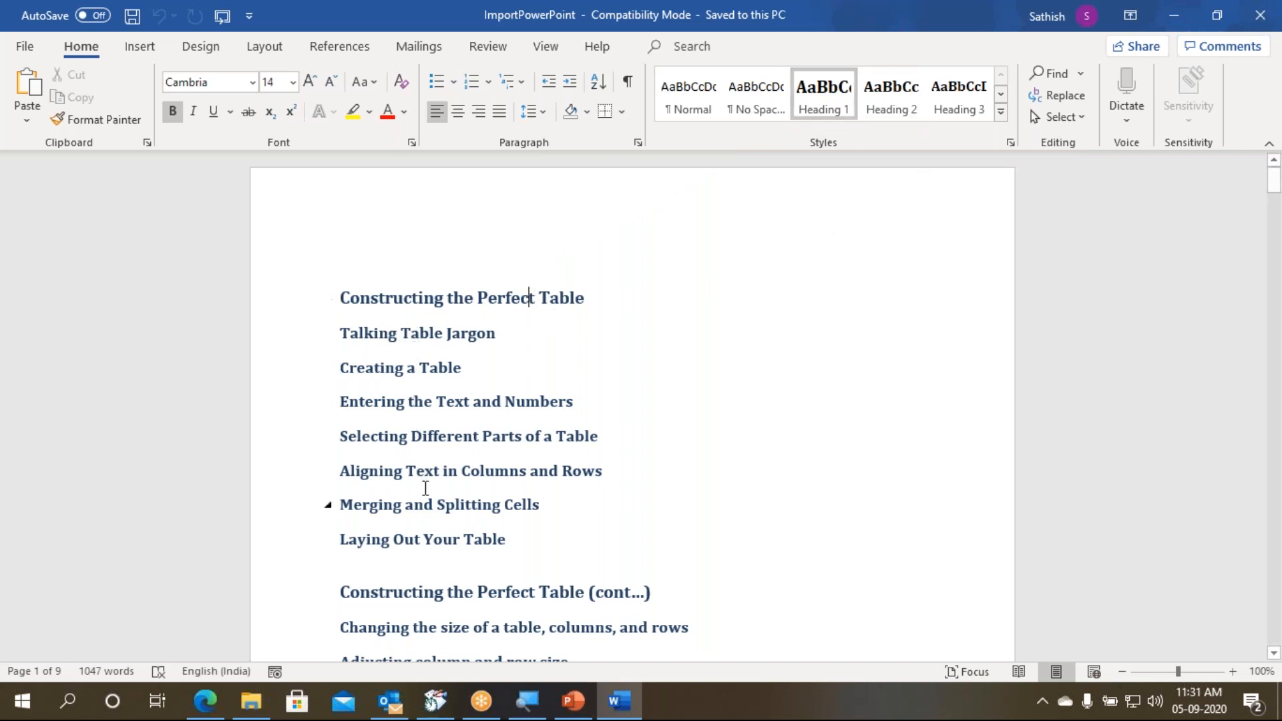
scroll(421, 492, down, 3)
click(479, 368)
scroll(489, 371, down, 1)
scroll(488, 400, down, 5)
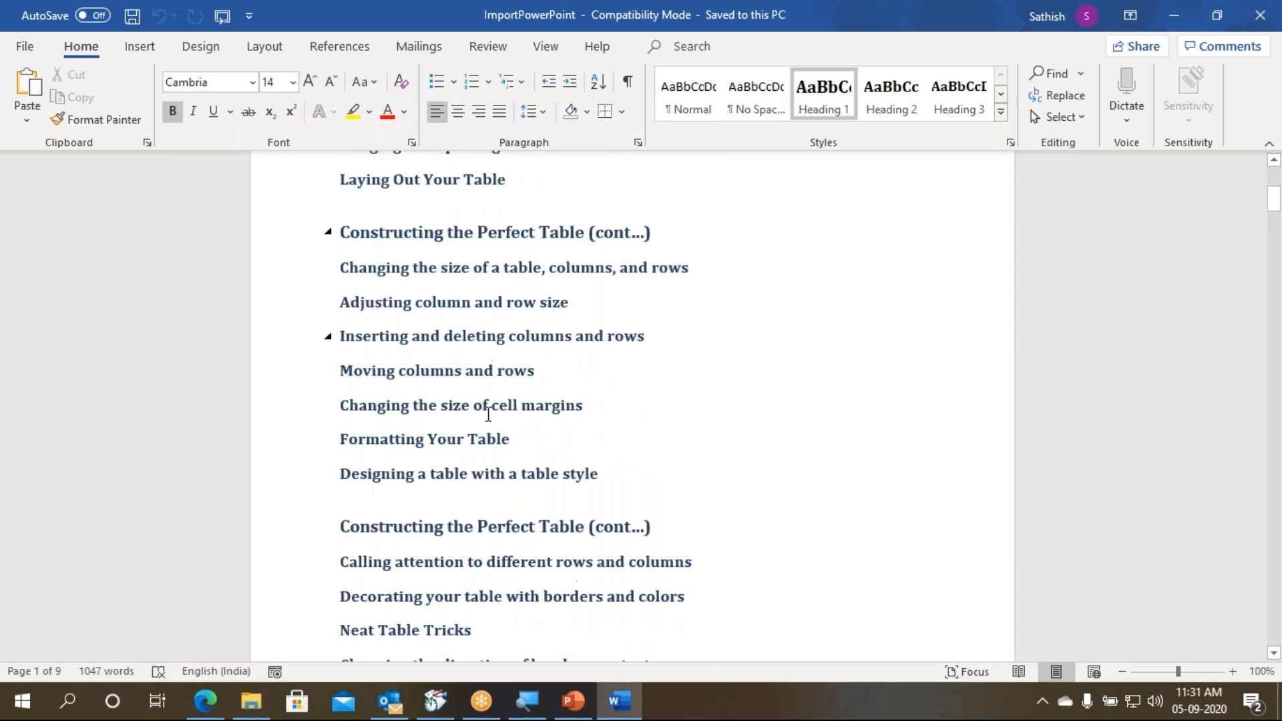
scroll(488, 471, up, 8)
scroll(488, 476, up, 2)
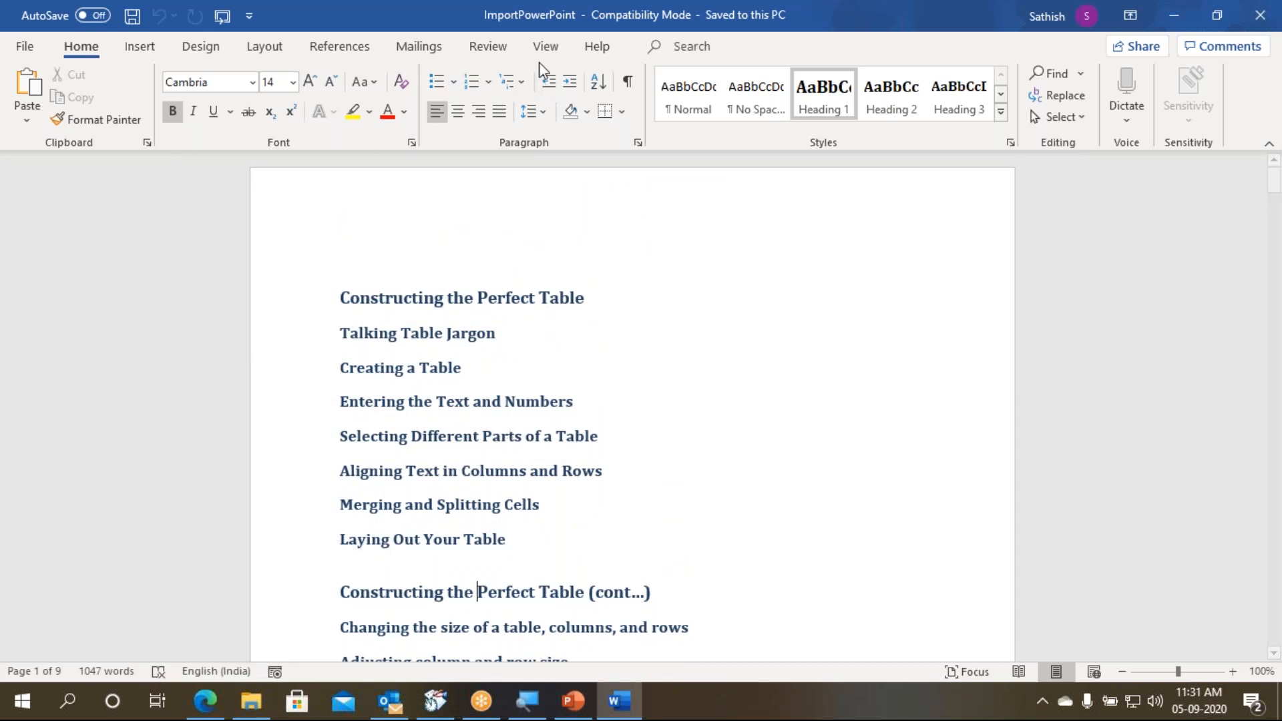
- Close the ImportPowerPoint document and open ExportToPowerPoint from the 2020-09-05 Hale Power Point folder
key(ctrl+w)
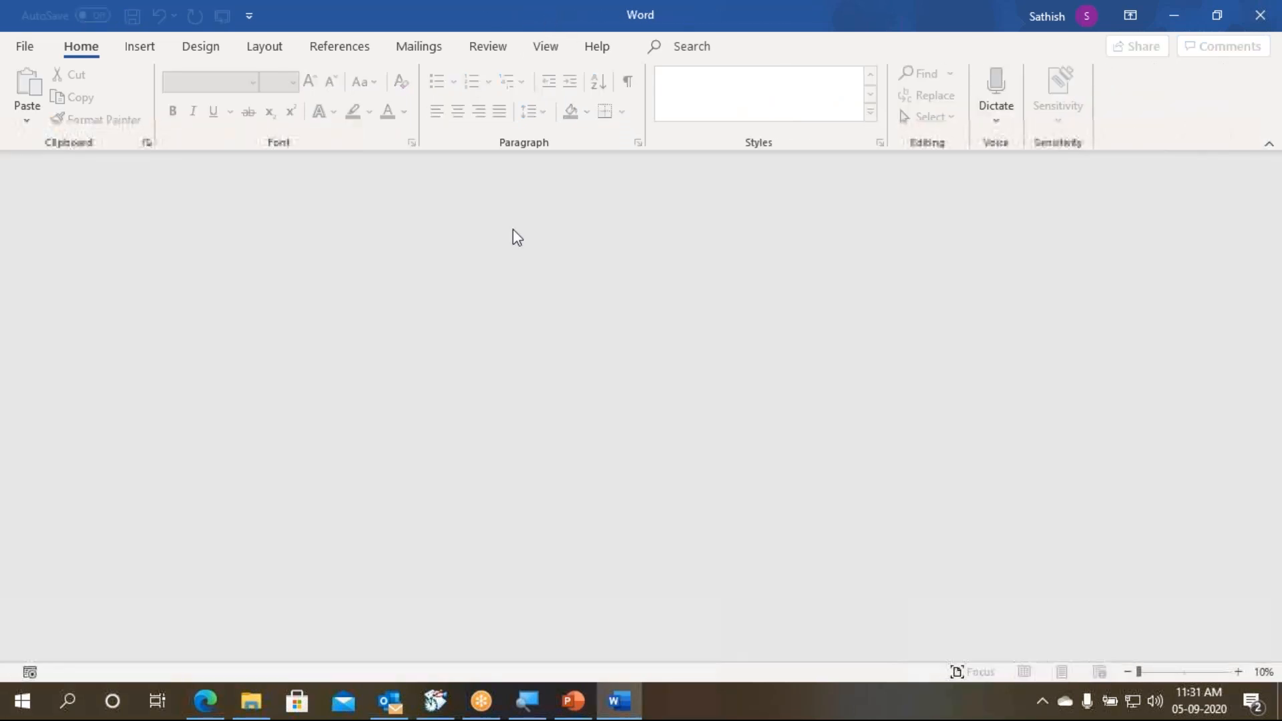
click(257, 713)
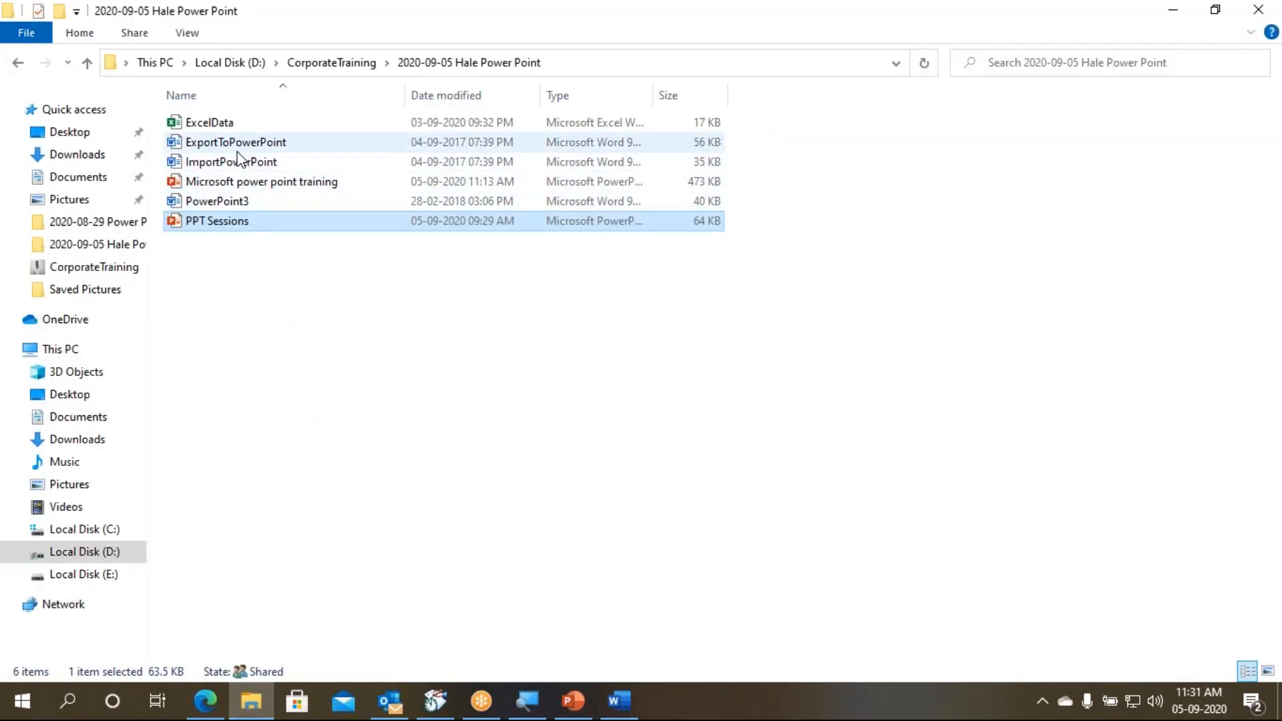
click(294, 154)
double_click(290, 147)
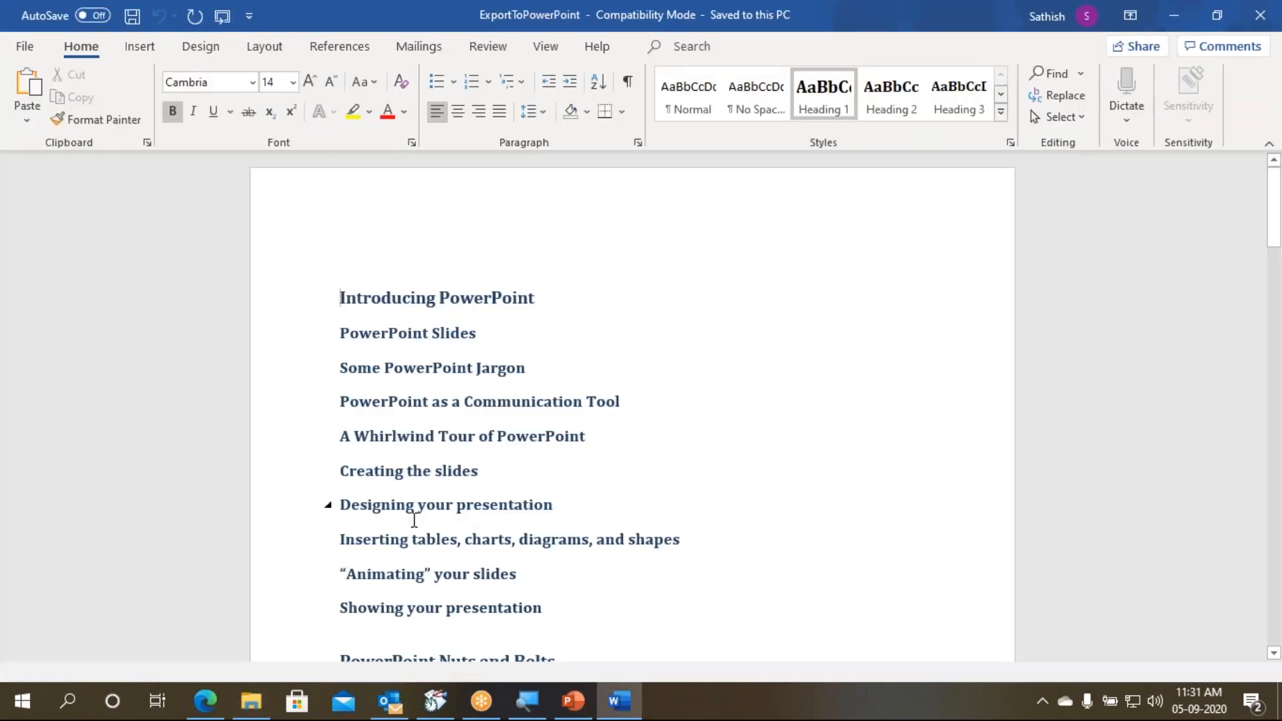
- Examine the heading styles and the outline structure of the ExportToPowerPoint document
click(495, 467)
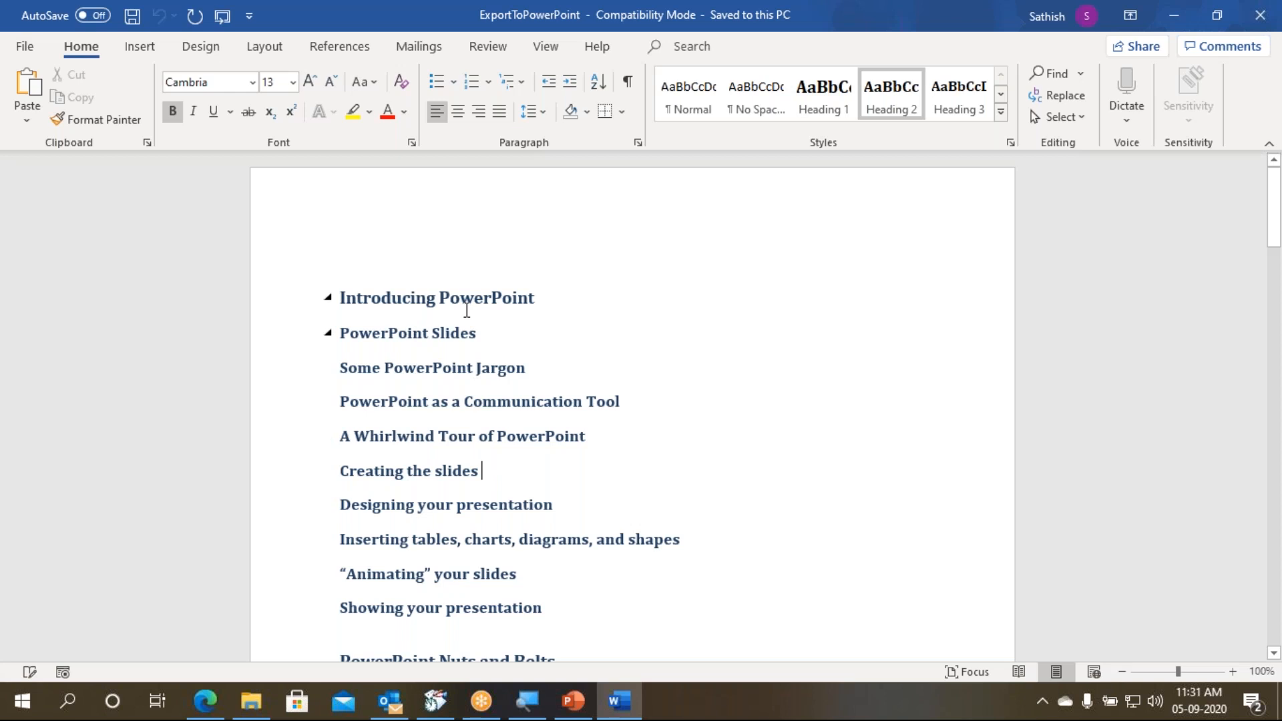
click(466, 306)
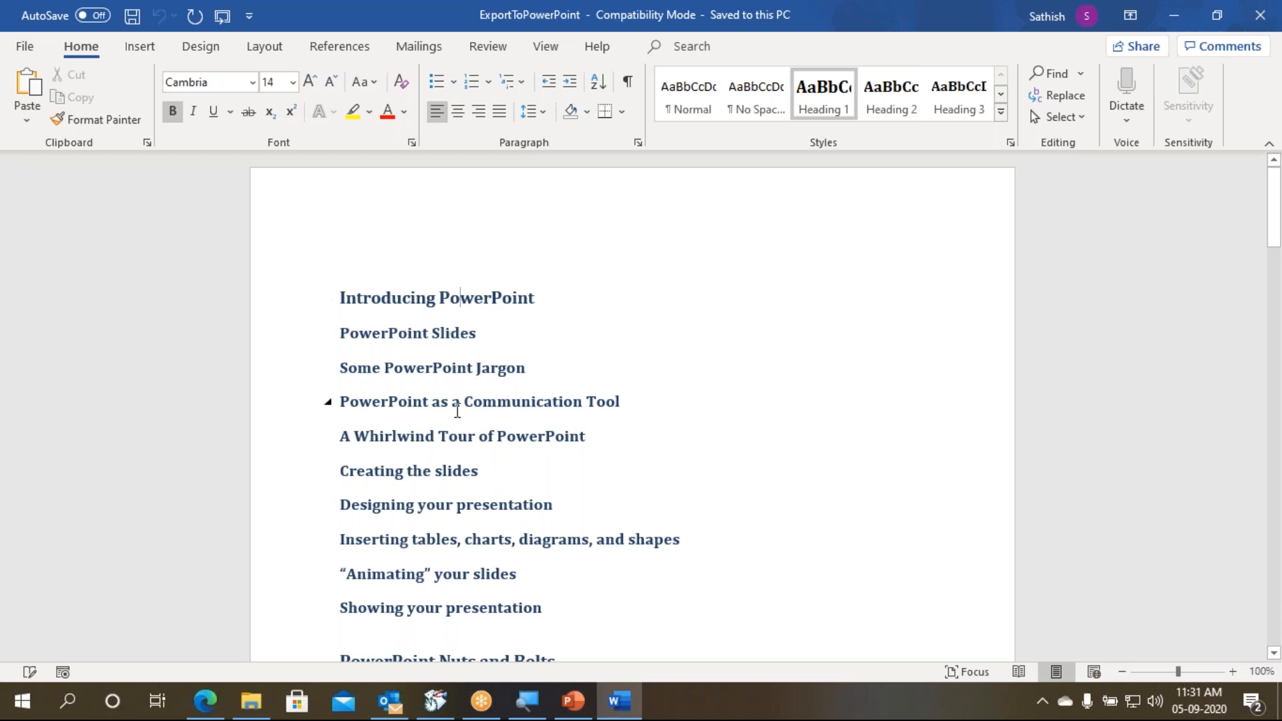
click(441, 298)
click(468, 422)
scroll(468, 428, down, 10)
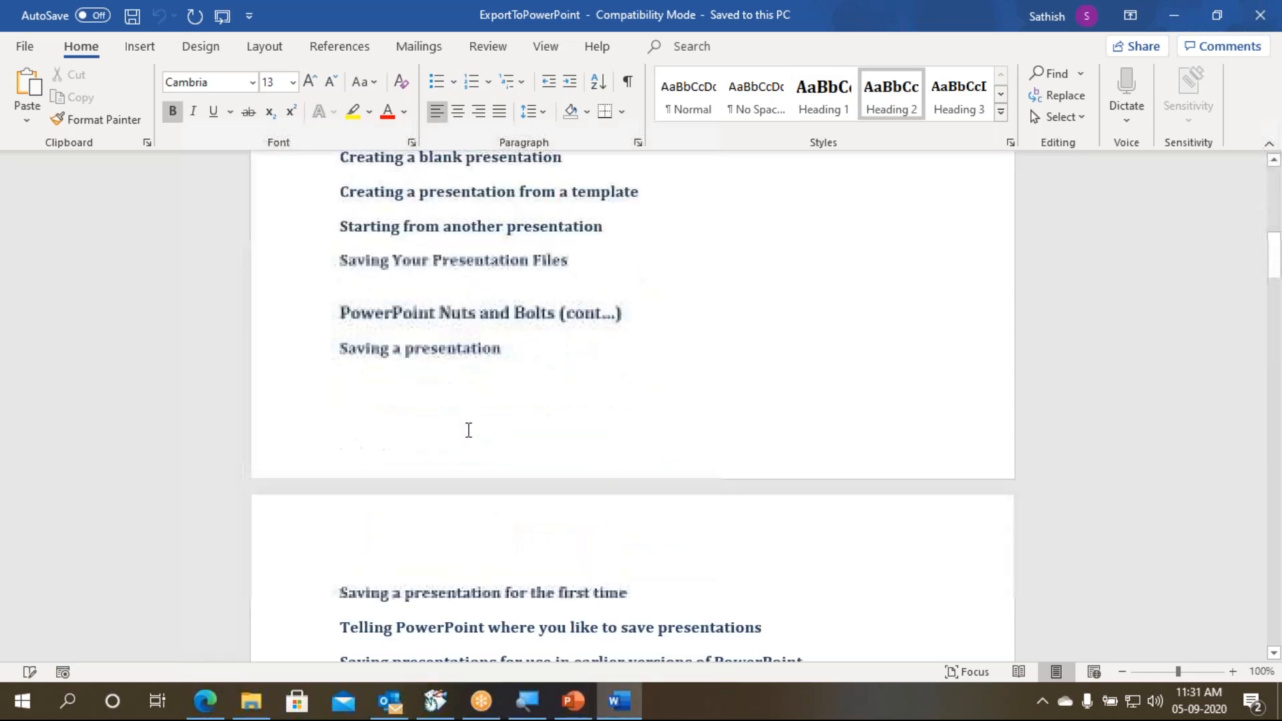
scroll(469, 430, down, 4)
click(479, 548)
scroll(479, 548, up, 6)
scroll(633, 401, up, 7)
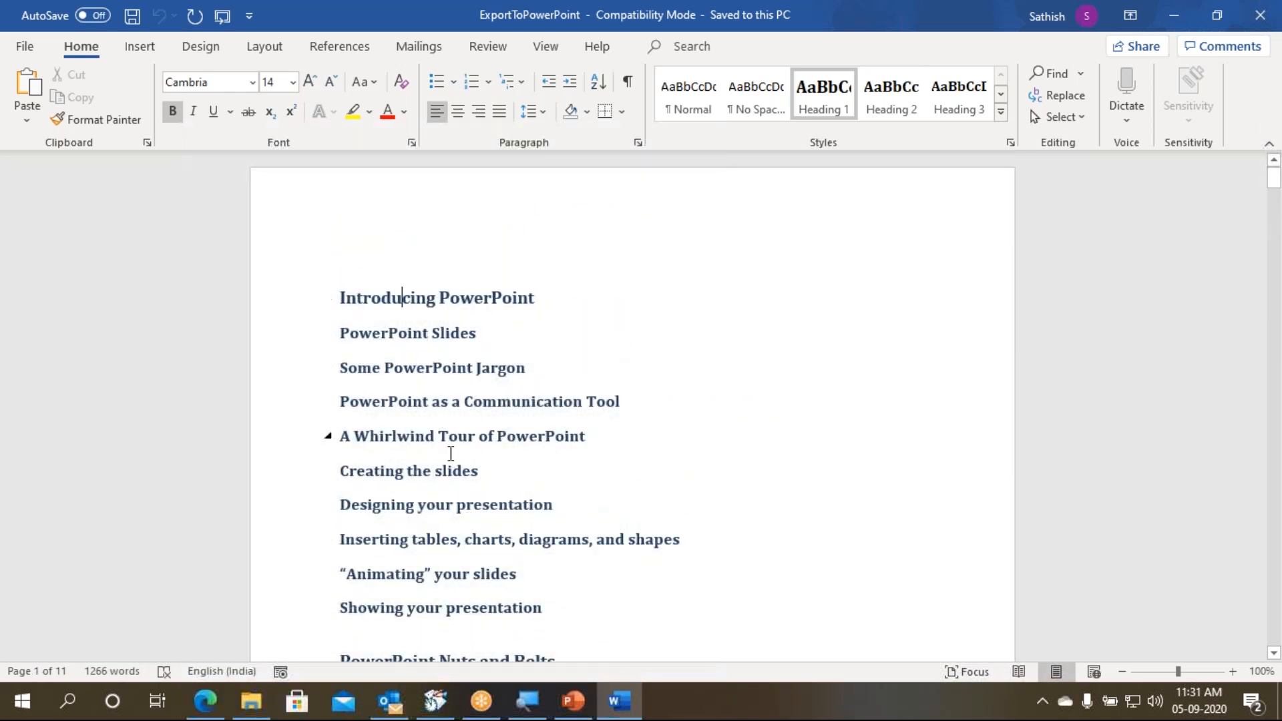
- Switch to PowerPoint, add a new slide after slide 3 of the training presentation, and delete it again
click(573, 716)
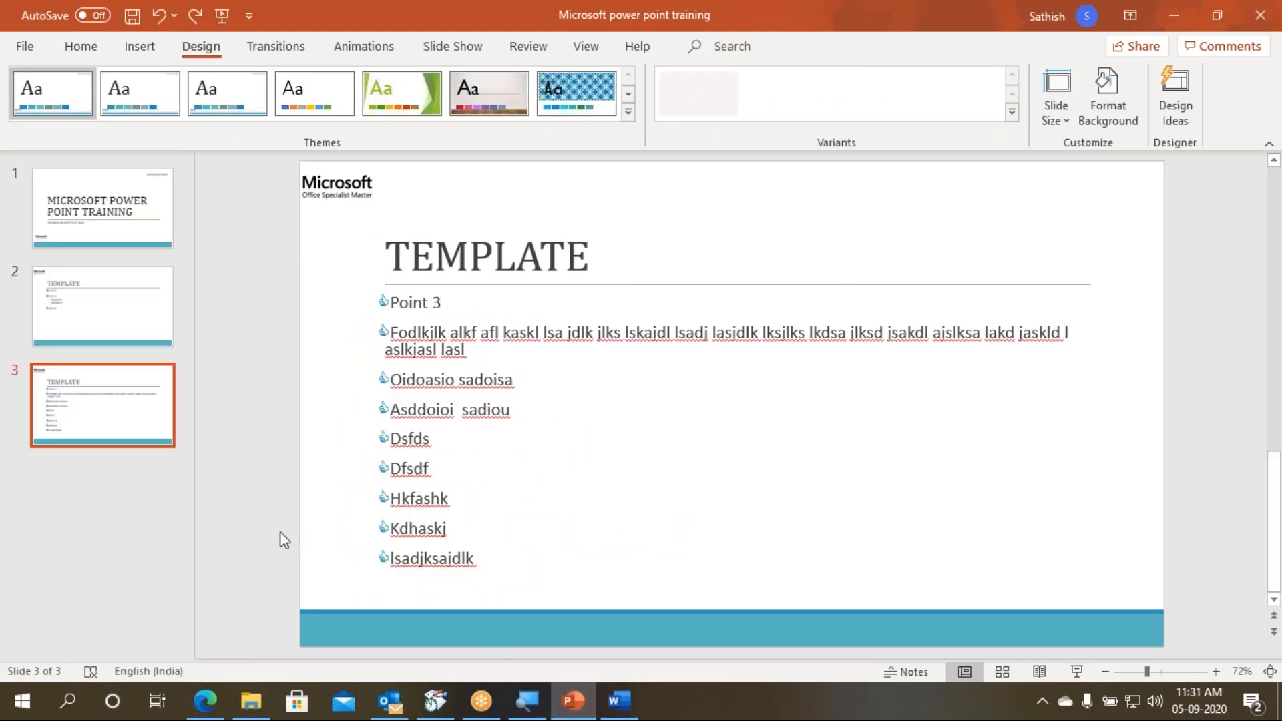
key(ctrl+m)
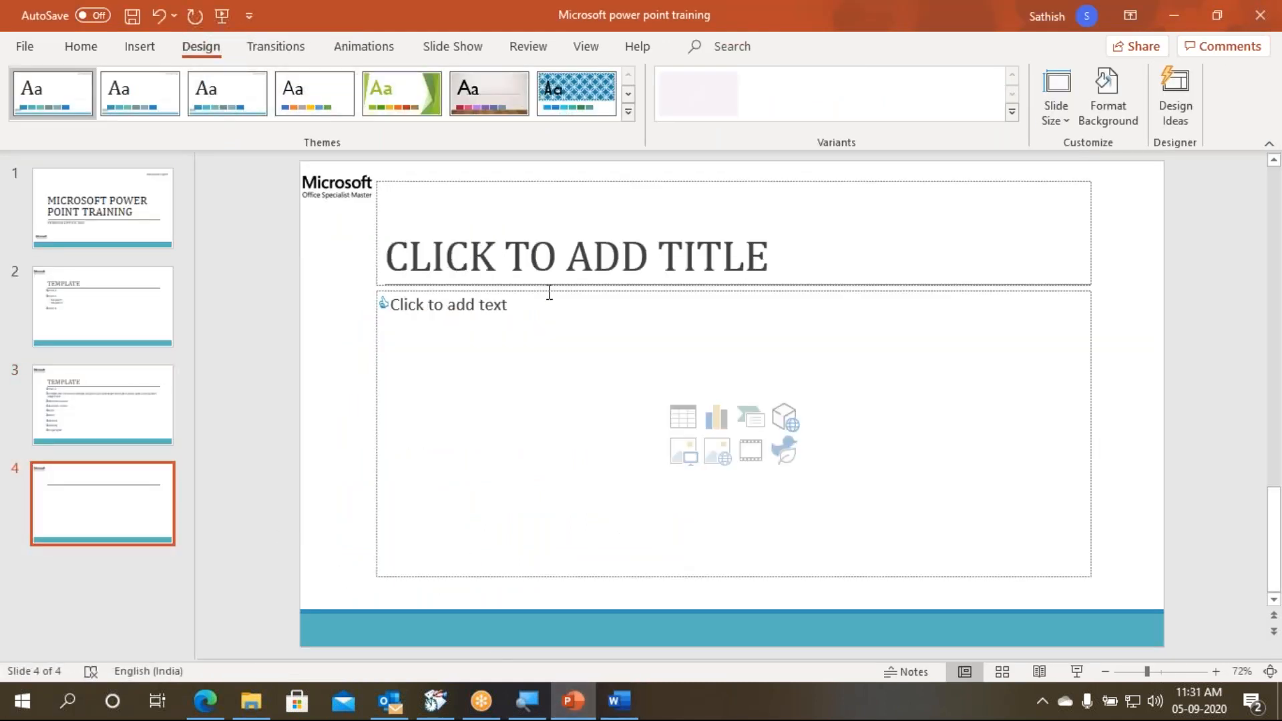
click(545, 267)
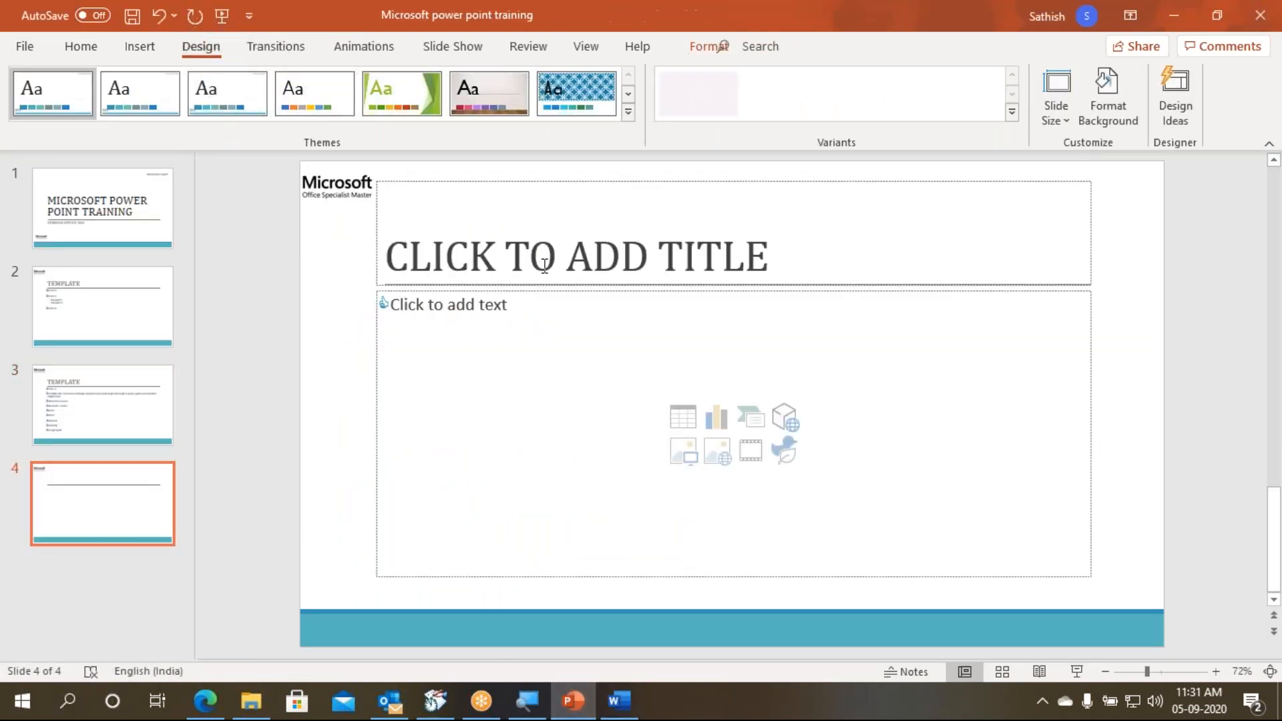
click(620, 701)
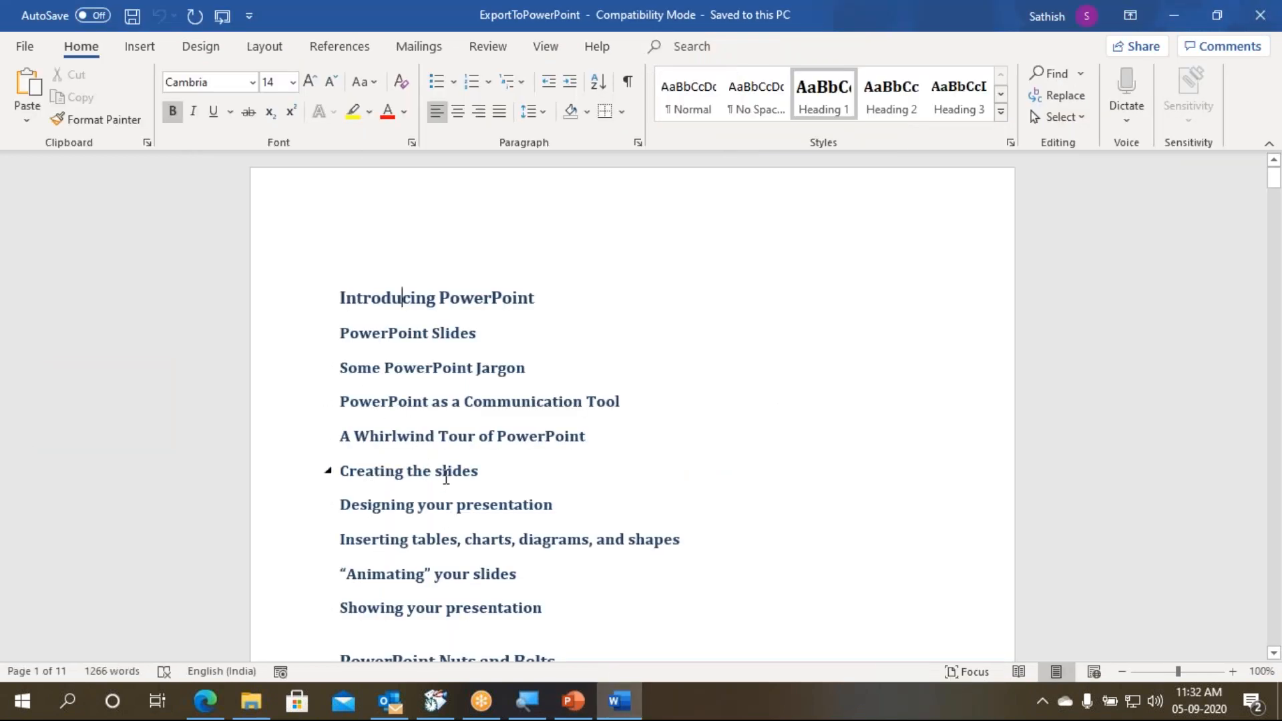
click(573, 701)
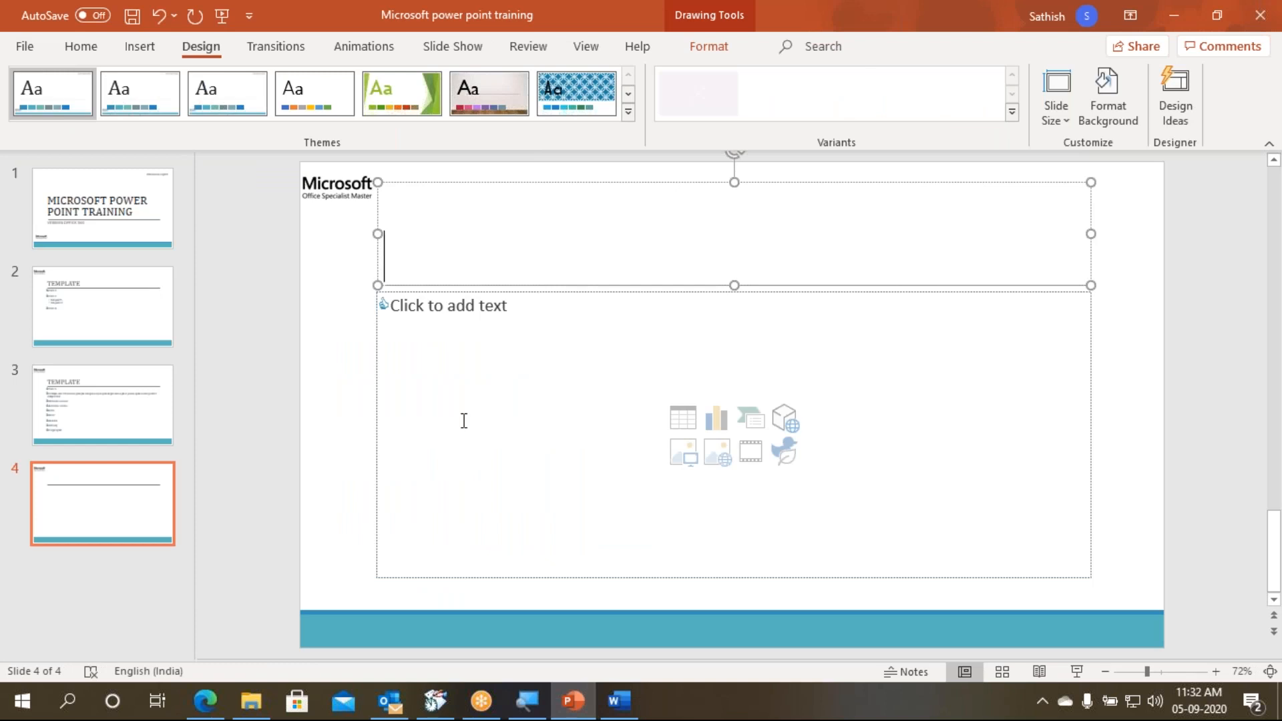
click(134, 486)
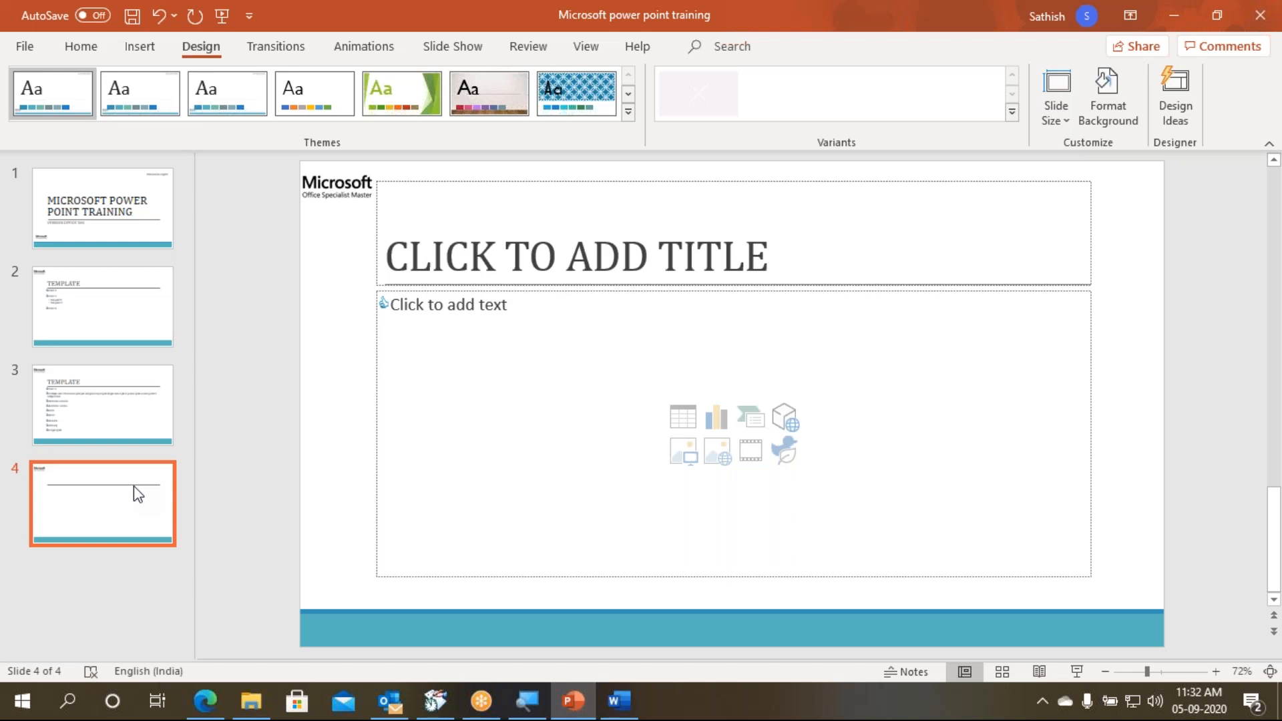
key(Delete)
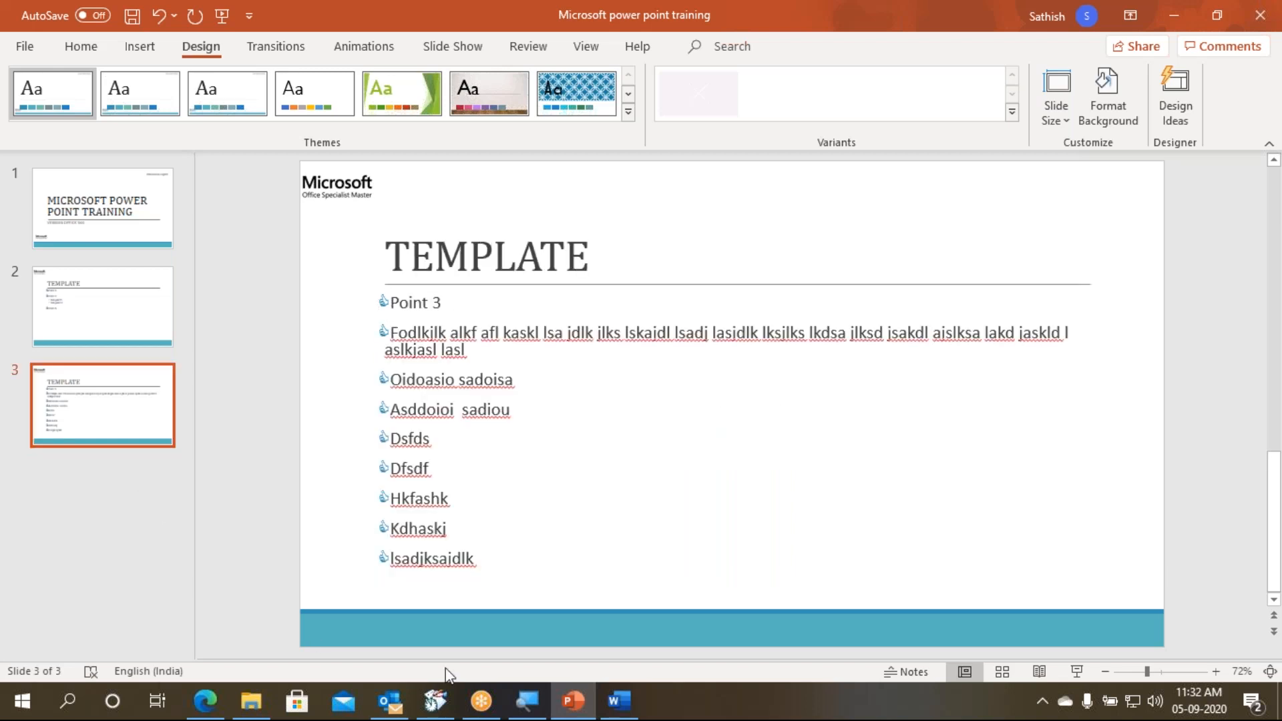
- Switch to Word and review the ExportToPowerPoint headings that correspond to slide titles and content
click(620, 706)
scroll(201, 553, down, 3)
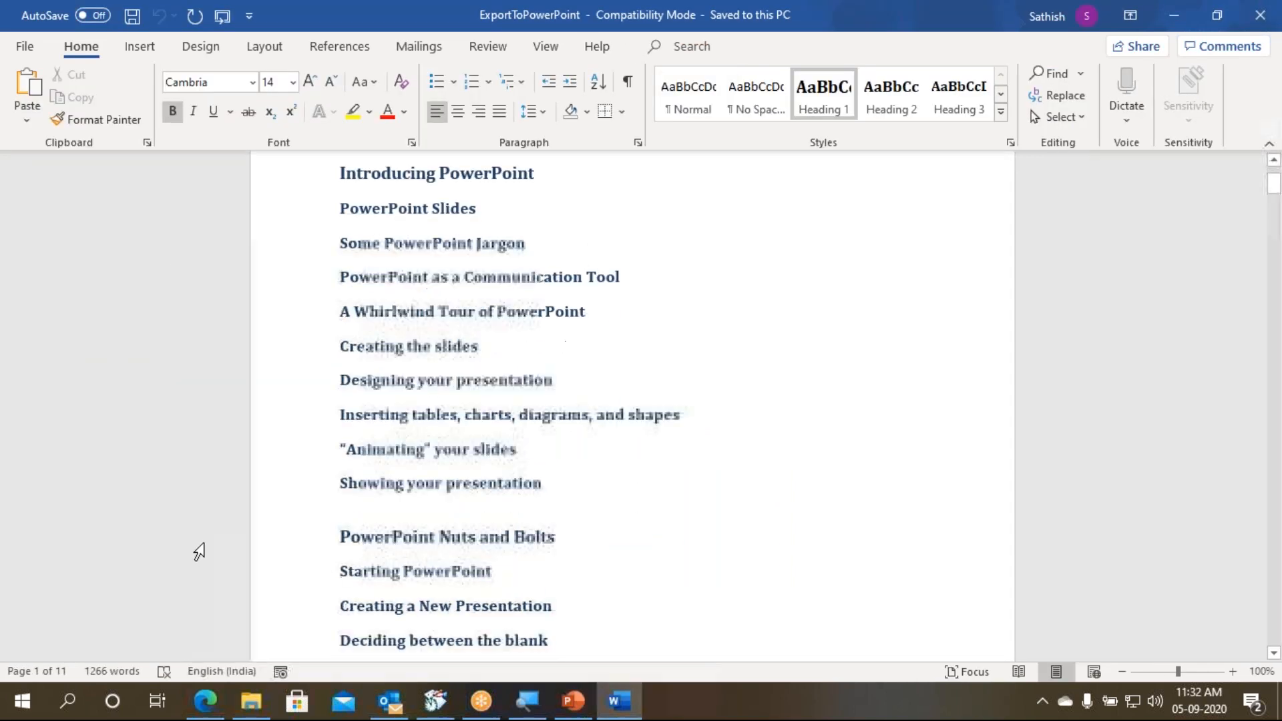
scroll(487, 337, down, 15)
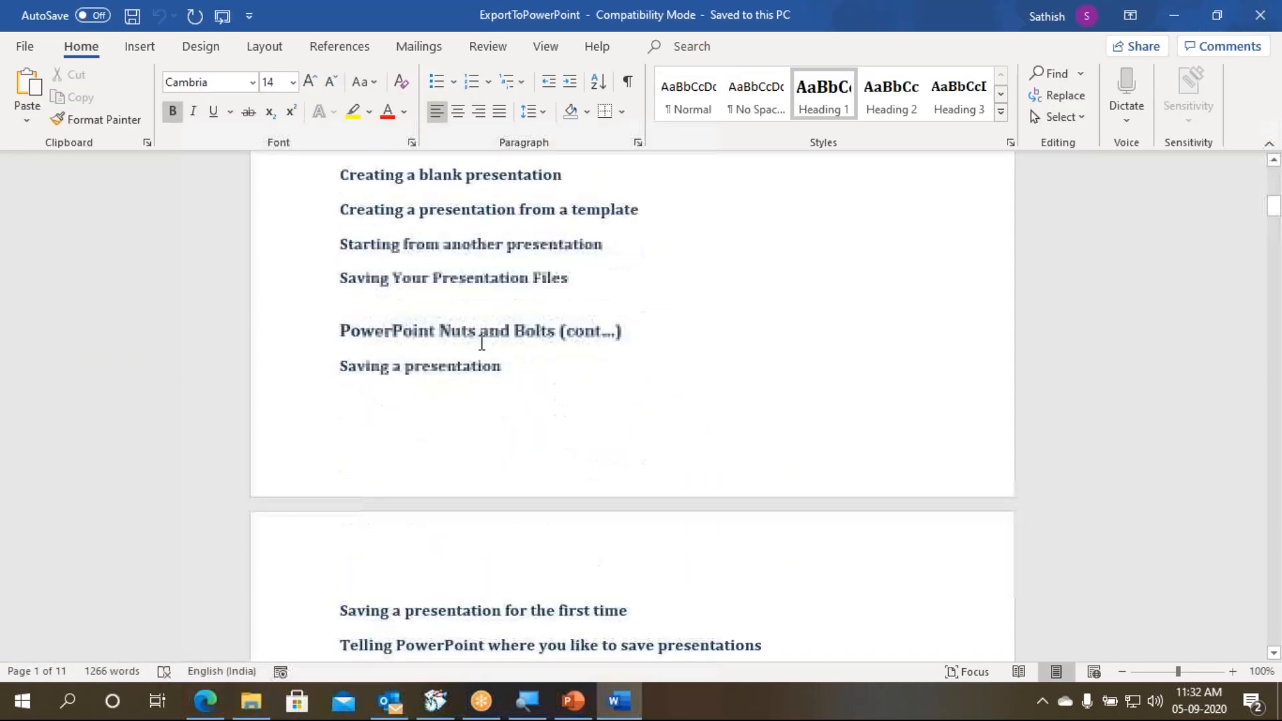
scroll(481, 345, up, 15)
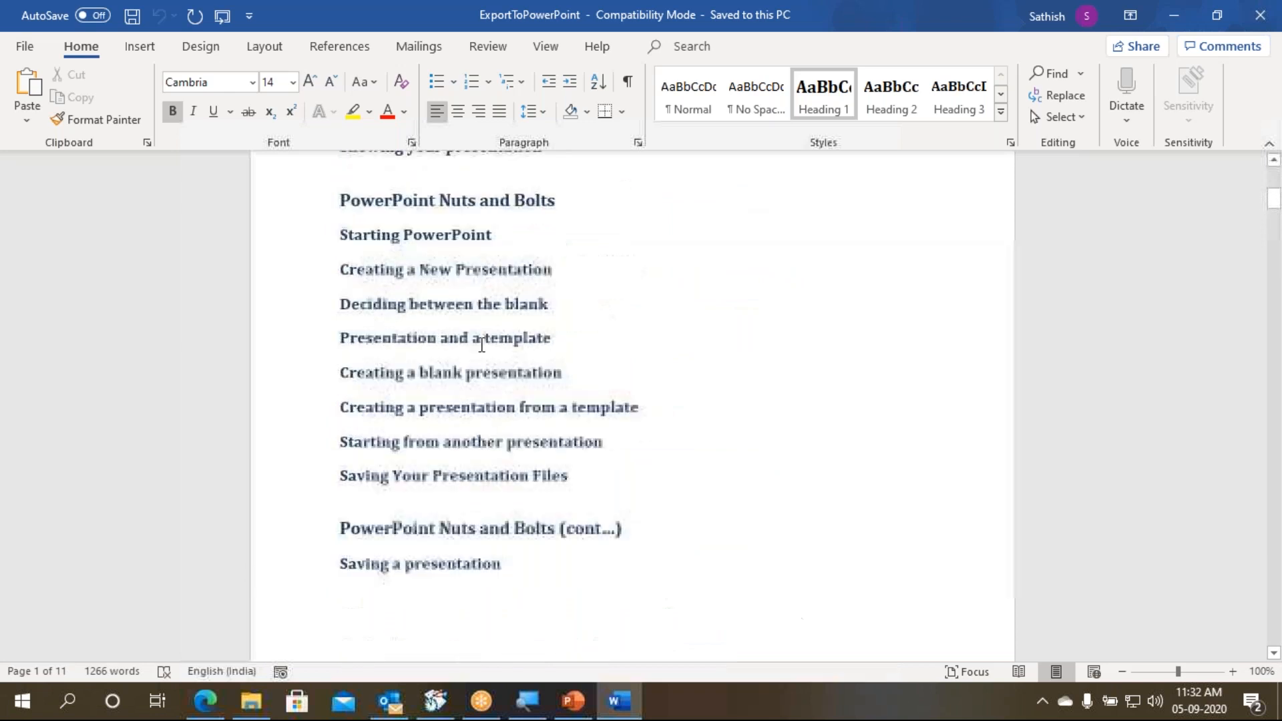
scroll(482, 345, up, 5)
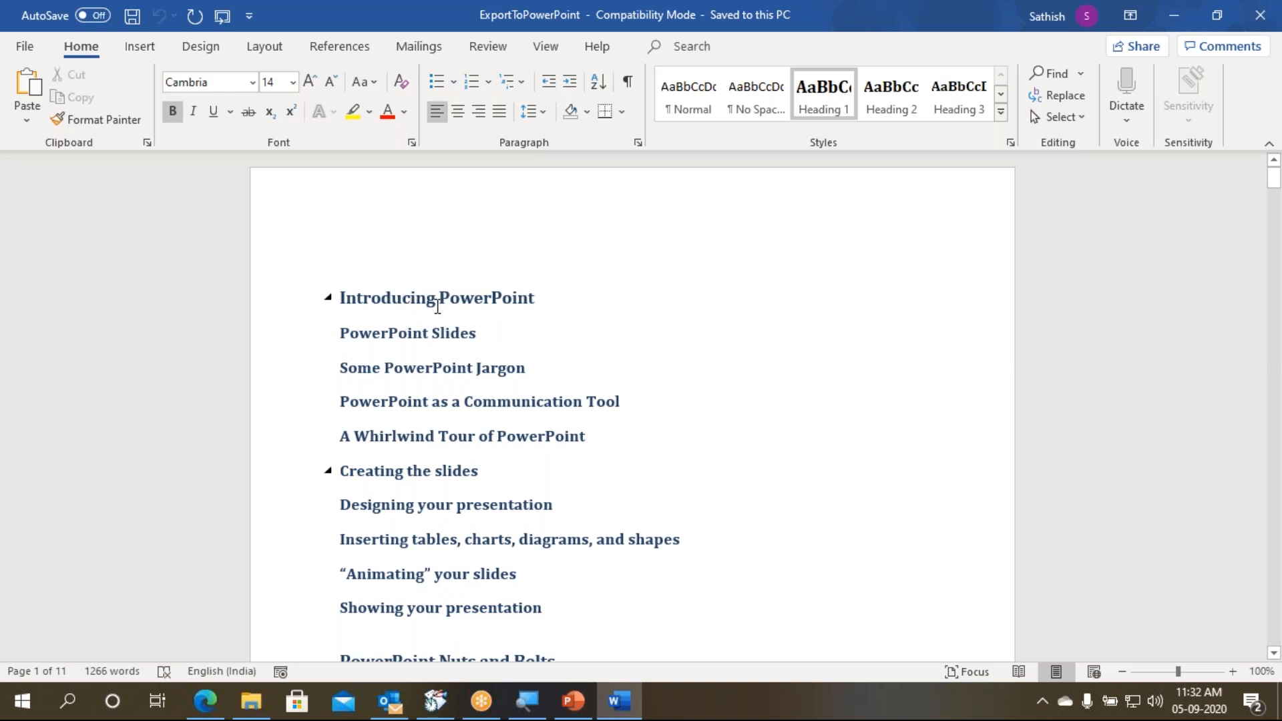
key(alt+Tab)
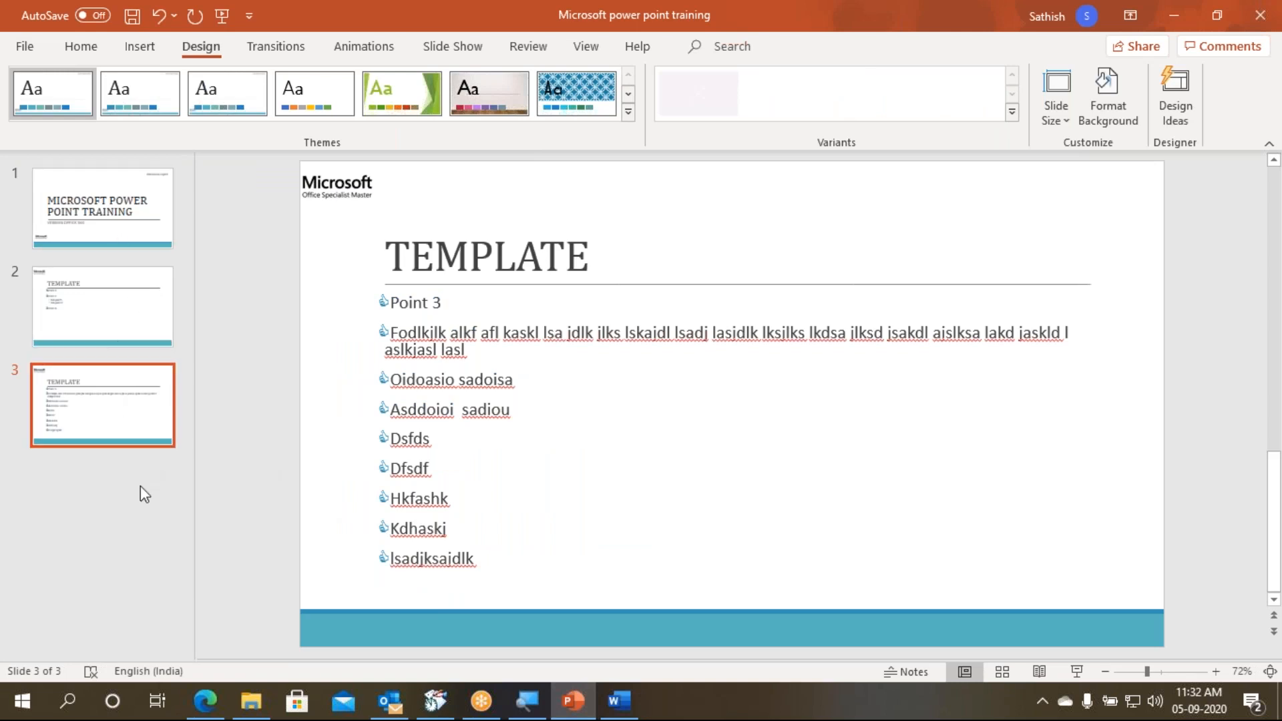
click(620, 700)
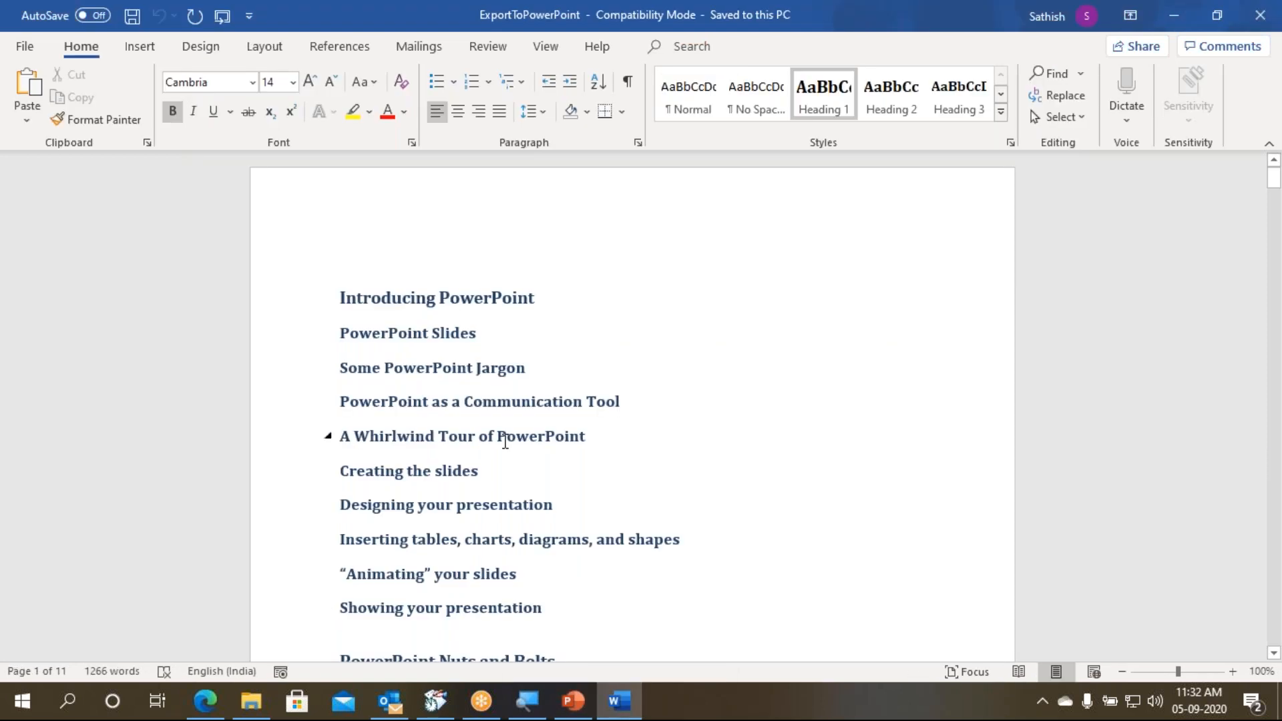
click(583, 401)
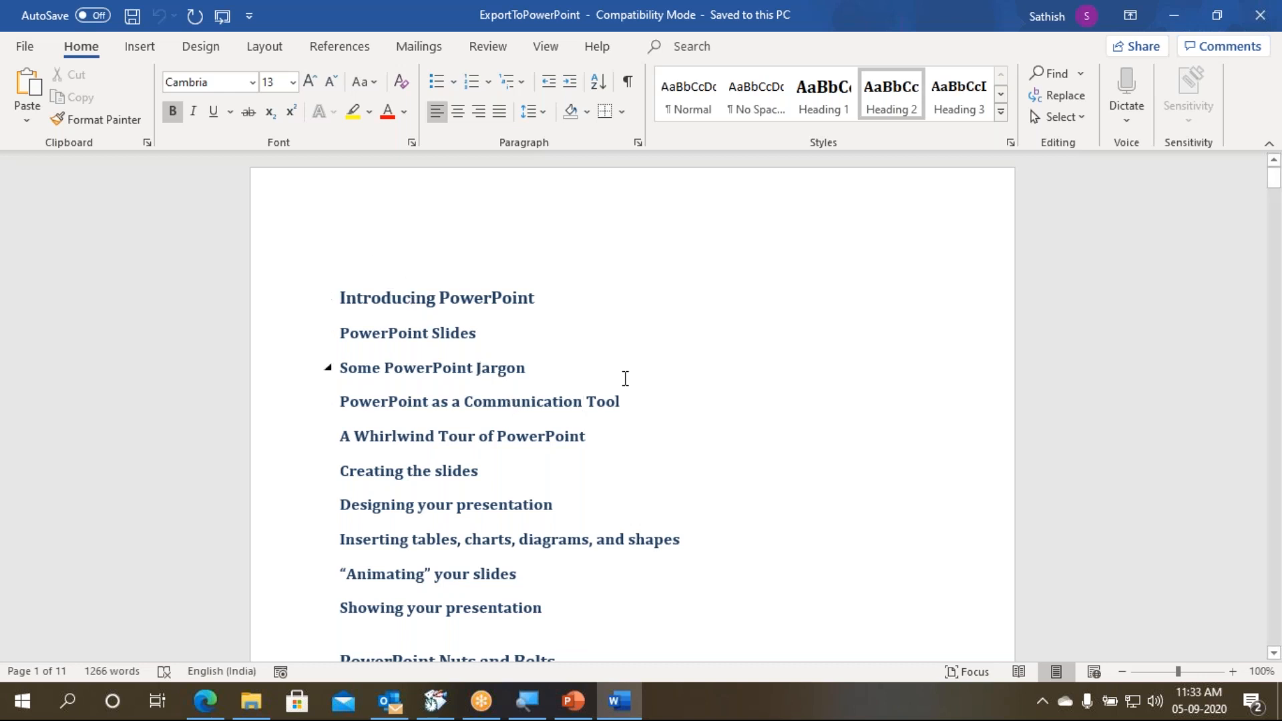
click(538, 217)
text(Sent )
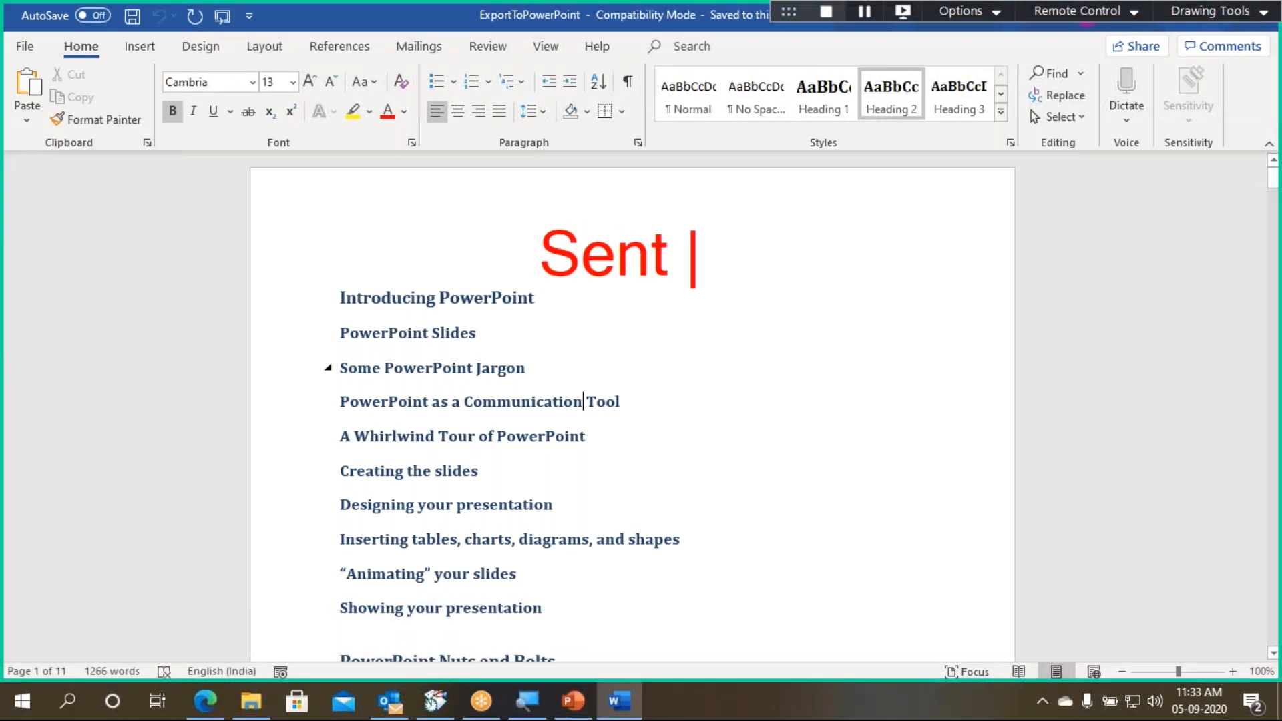
text(to Power Point)
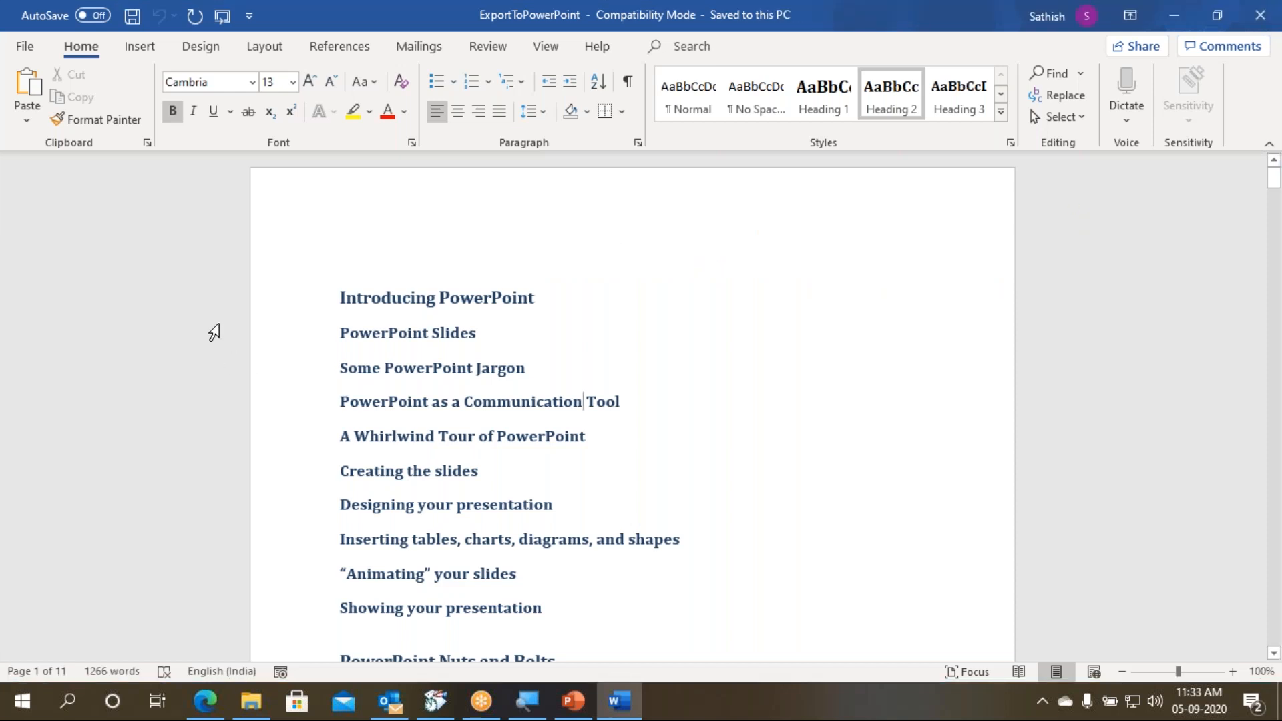
click(197, 50)
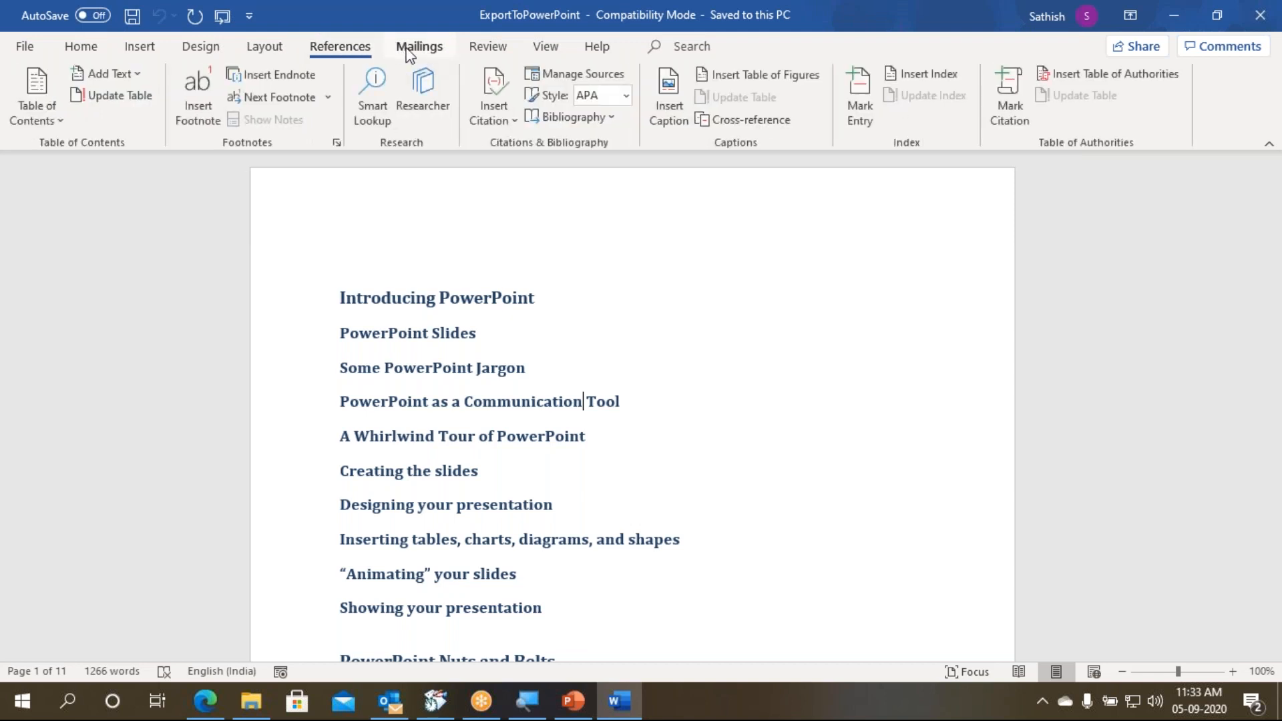
click(83, 48)
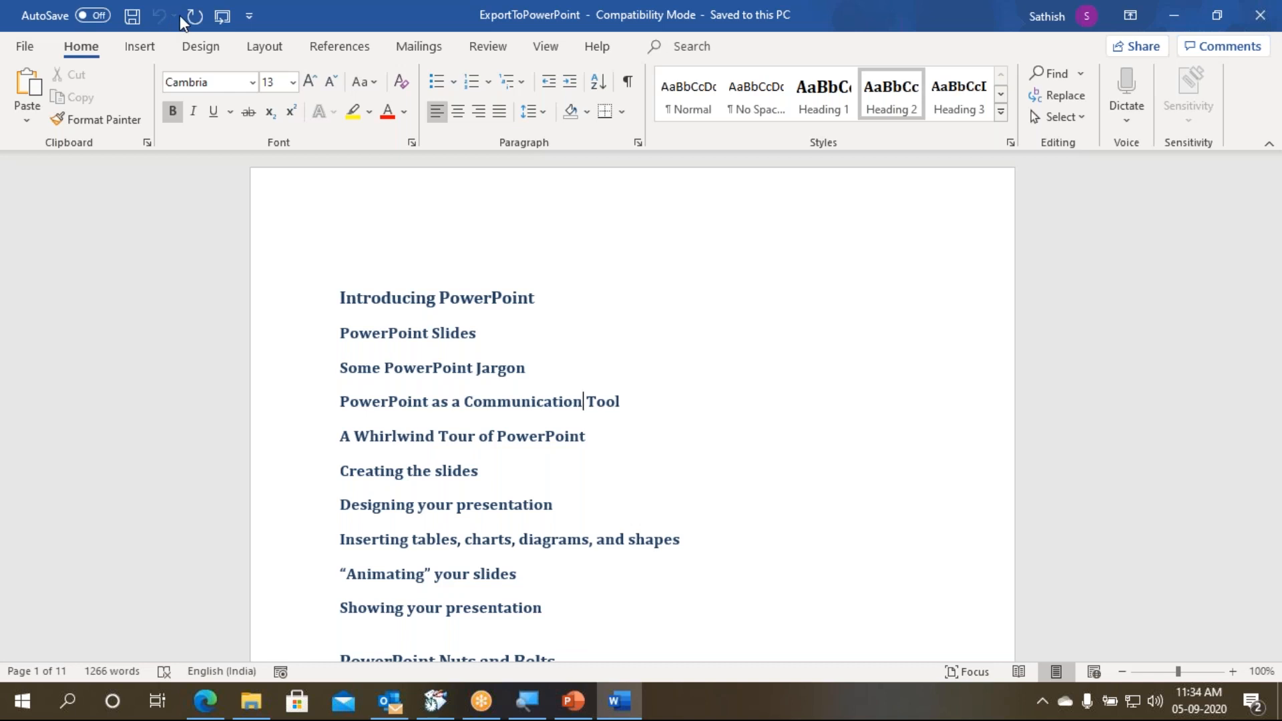
- Open the Quick Access Toolbar customization and remove the Send to Microsoft PowerPoint command from the toolbar
right_click(178, 14)
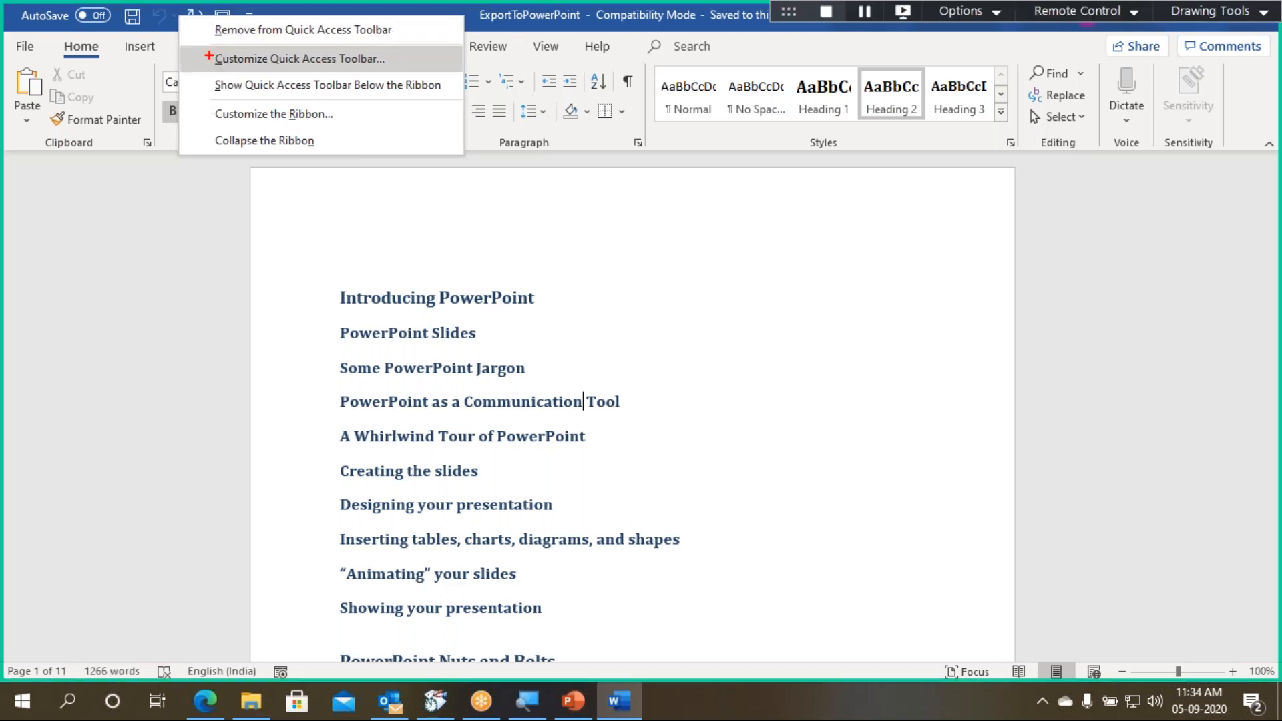
drag(181, 48, 450, 71)
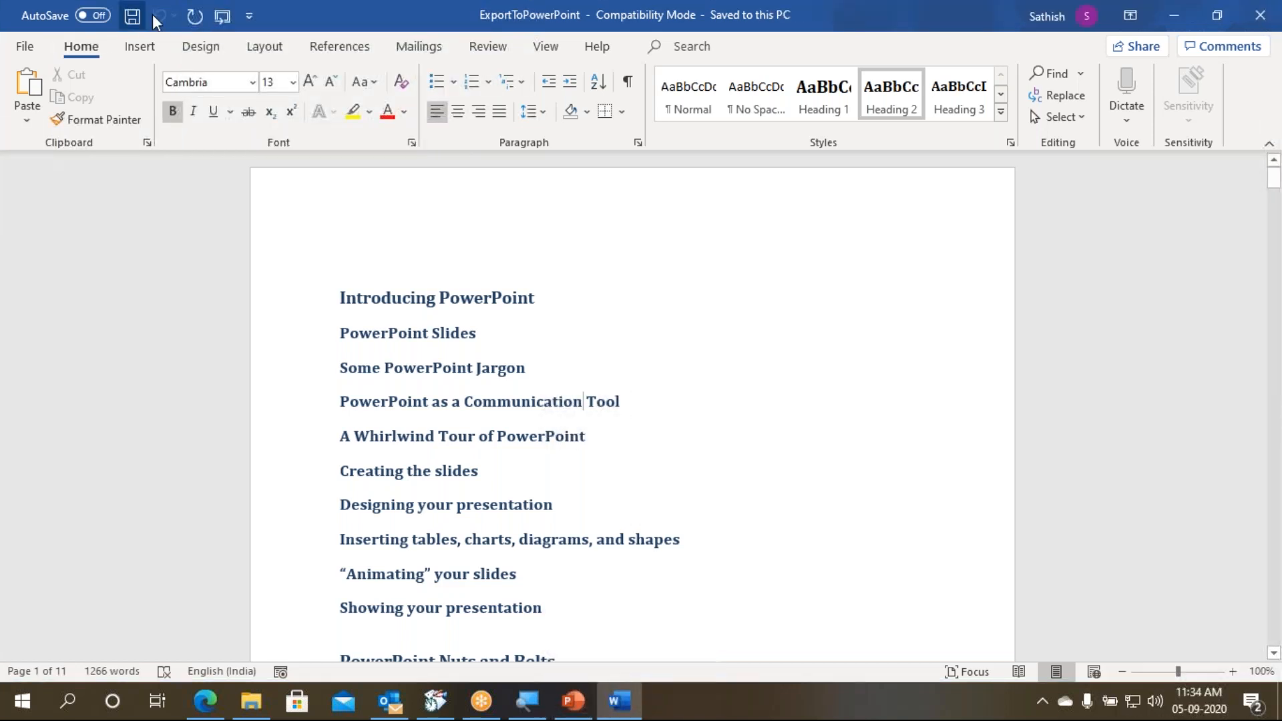
right_click(155, 16)
click(197, 52)
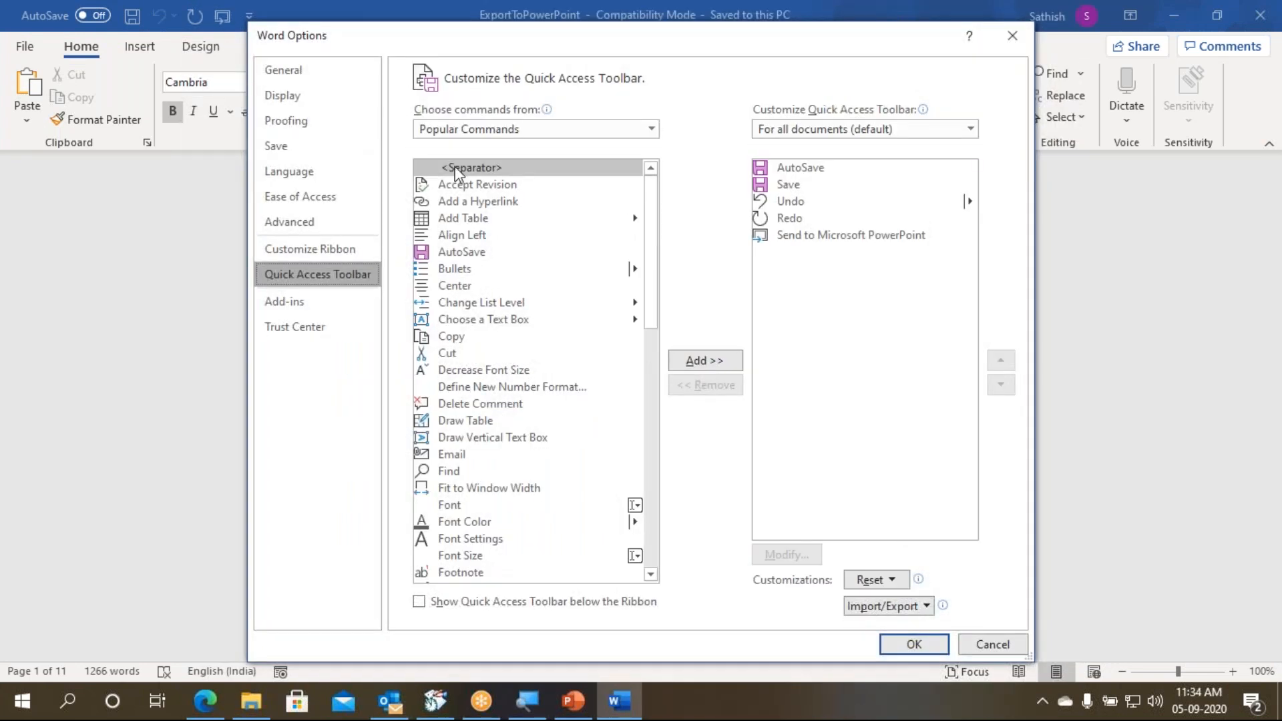
click(810, 235)
click(733, 385)
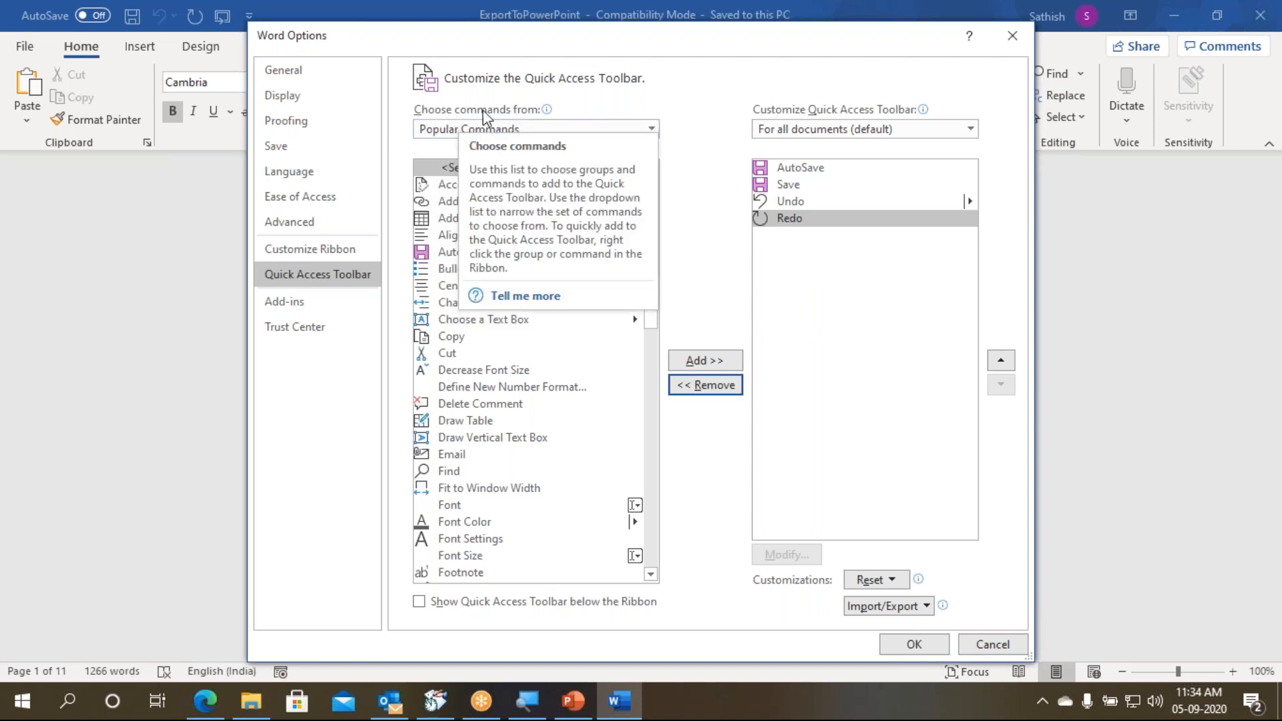
- Choose Commands Not in the Ribbon as the source of toolbar commands and browse its alphabetical list
click(545, 132)
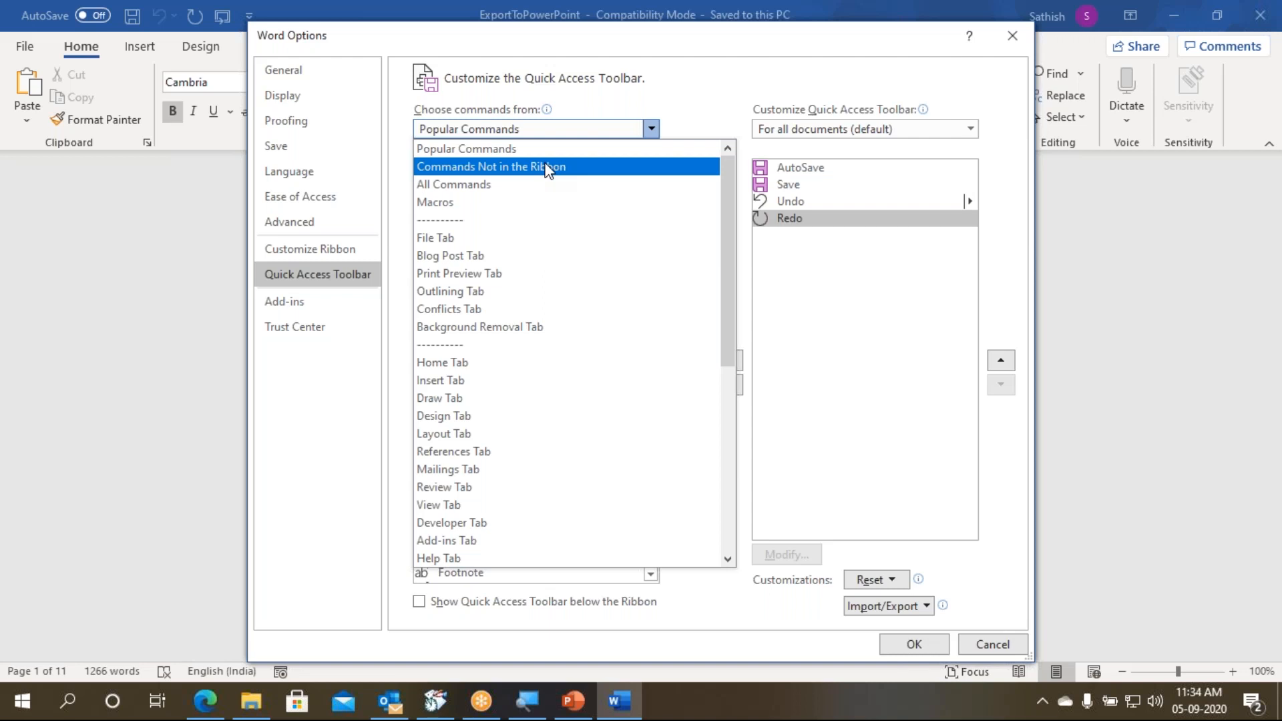
click(548, 171)
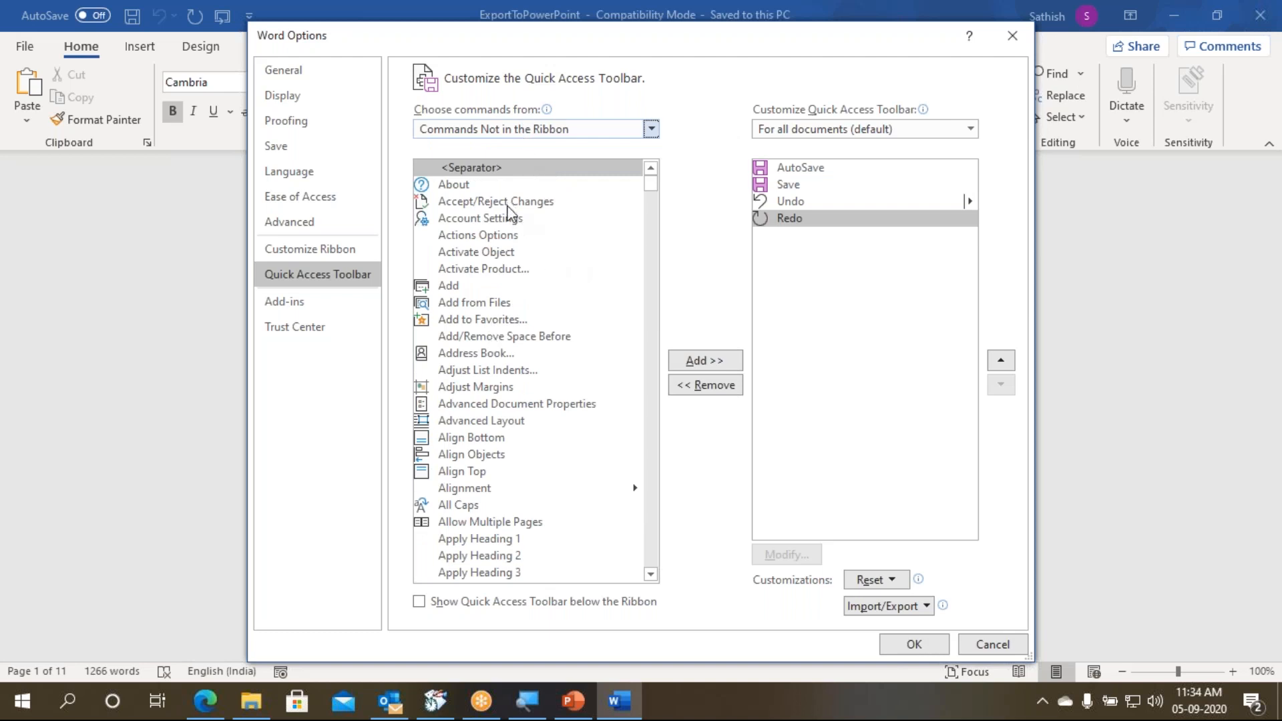
mouse_move(655, 190)
mouse_down()
mouse_move(647, 364)
mouse_move(650, 172)
mouse_up()
scroll(521, 341, down, 20)
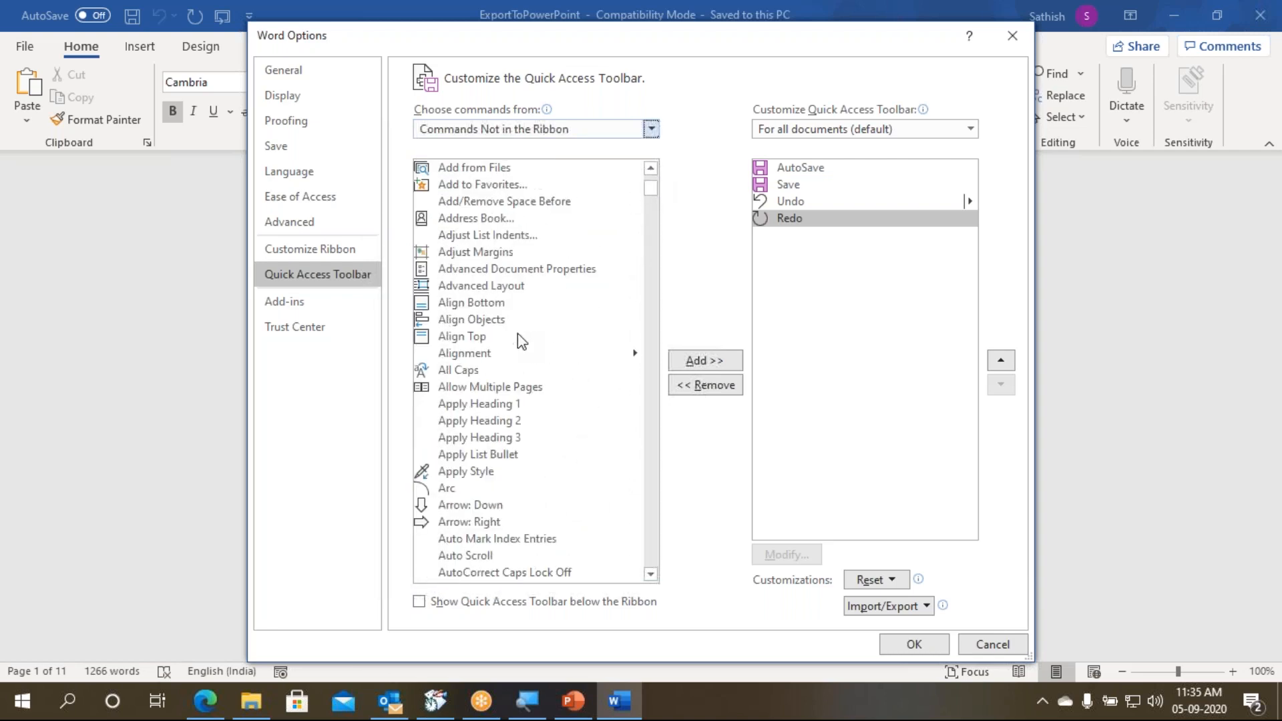
scroll(521, 341, down, 15)
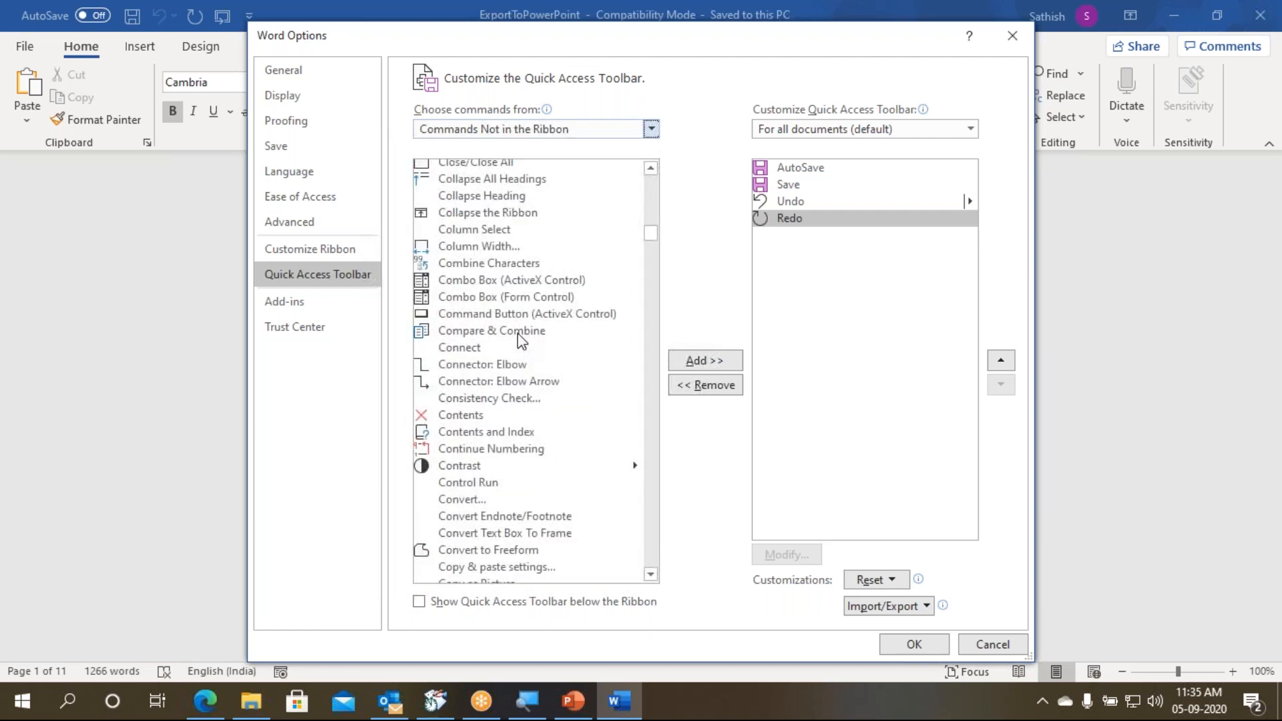
scroll(518, 334, up, 8)
click(515, 276)
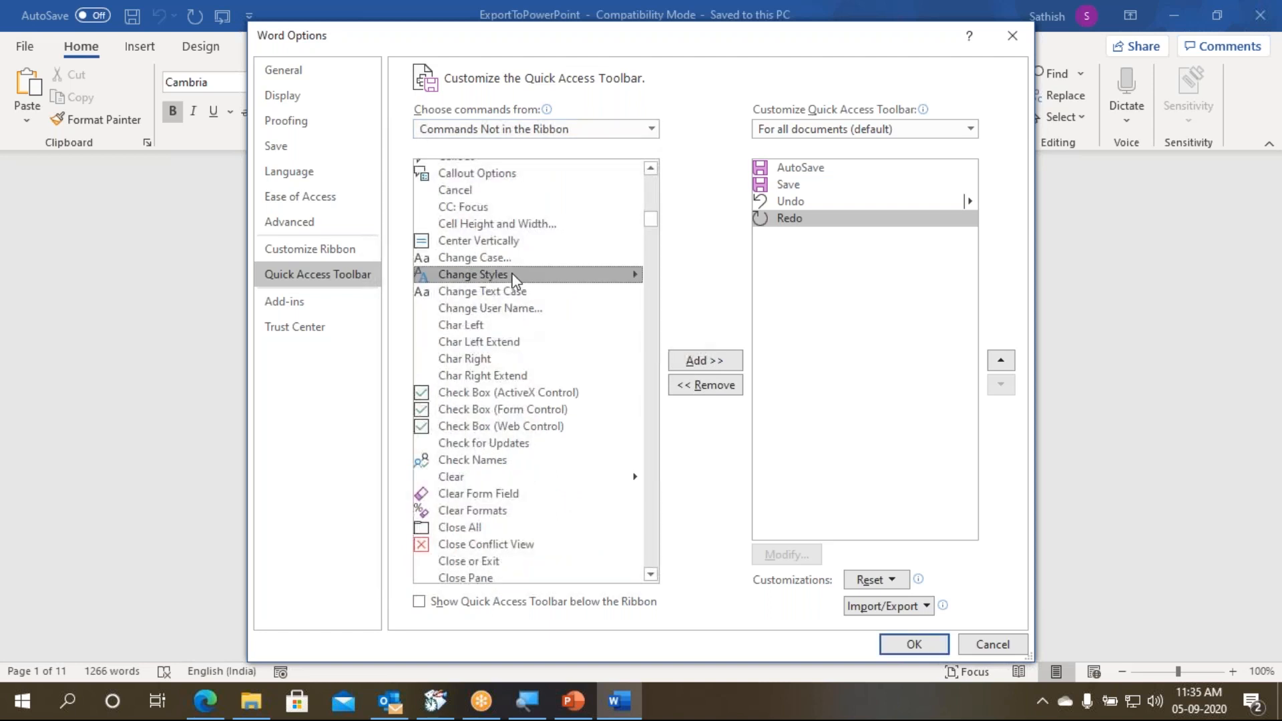
click(503, 225)
click(499, 308)
click(486, 428)
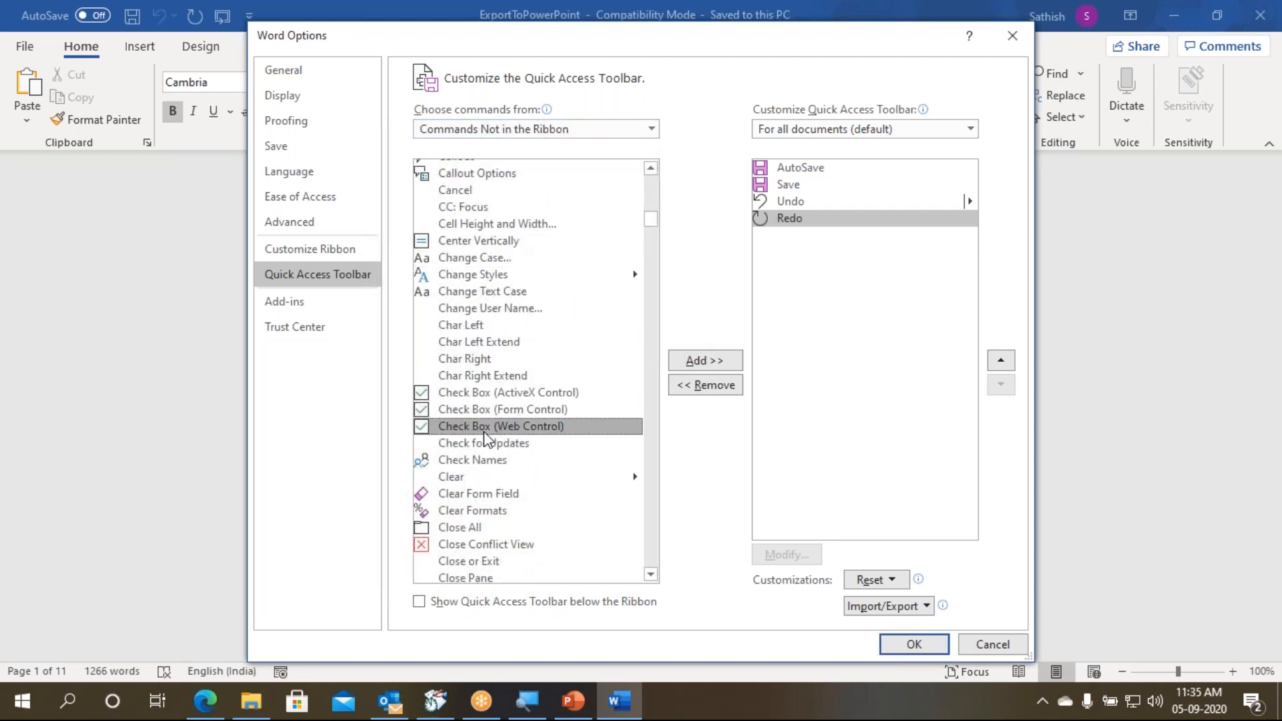
click(487, 359)
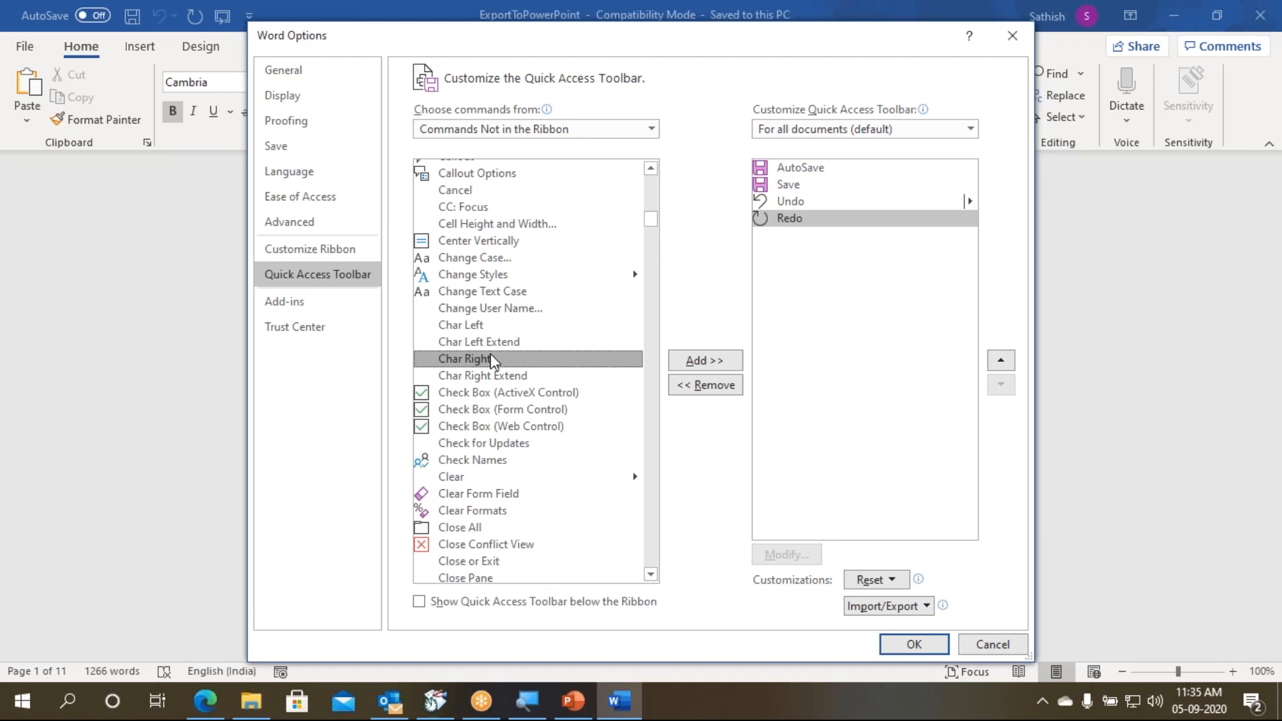
- Add the Send to Microsoft PowerPoint command to the Quick Access Toolbar for all documents and apply the customization
key(s)
scroll(574, 334, down, 2)
scroll(573, 334, down, 4)
scroll(574, 334, down, 2)
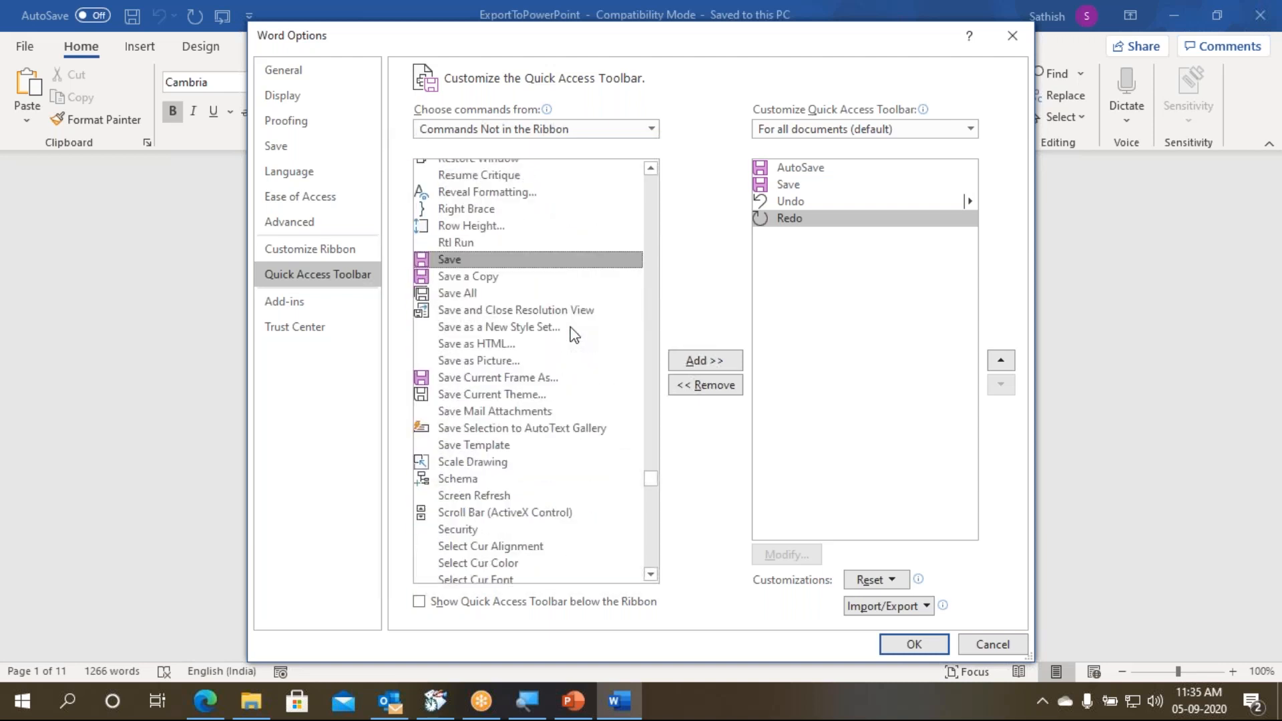
scroll(573, 333, down, 12)
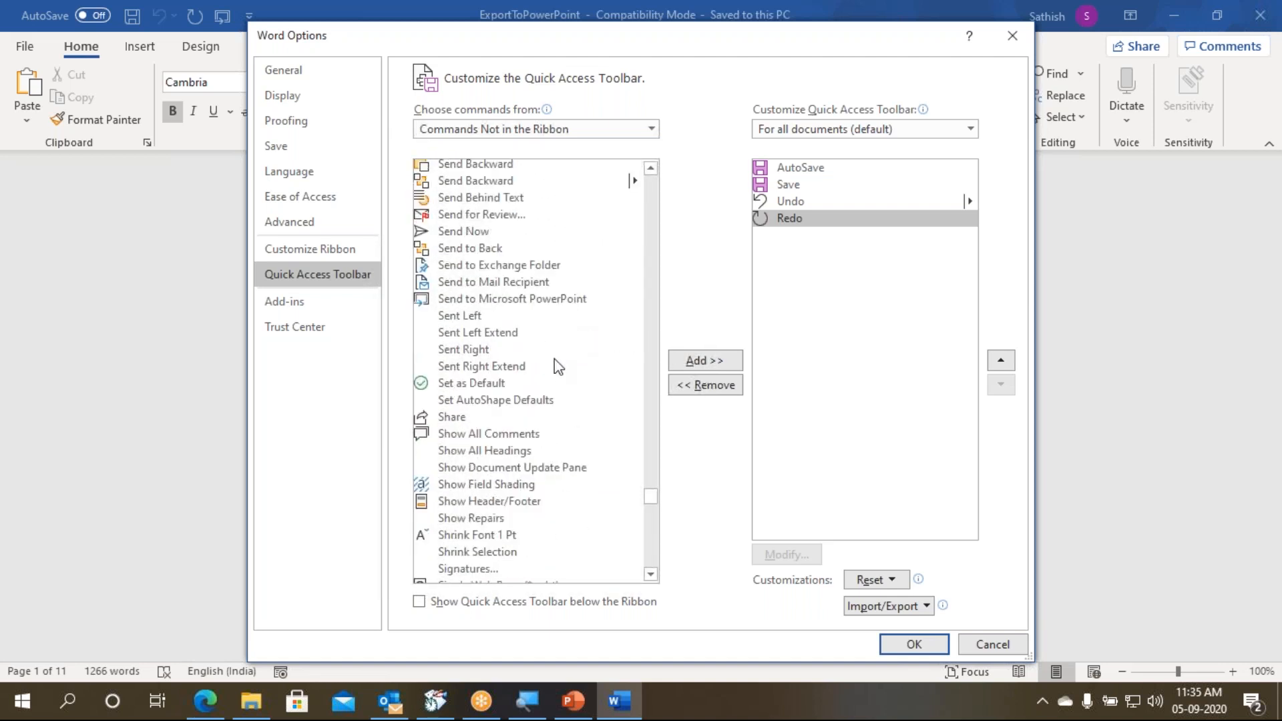
mouse_move(407, 286)
mouse_down()
mouse_move(442, 316)
mouse_move(602, 310)
mouse_up()
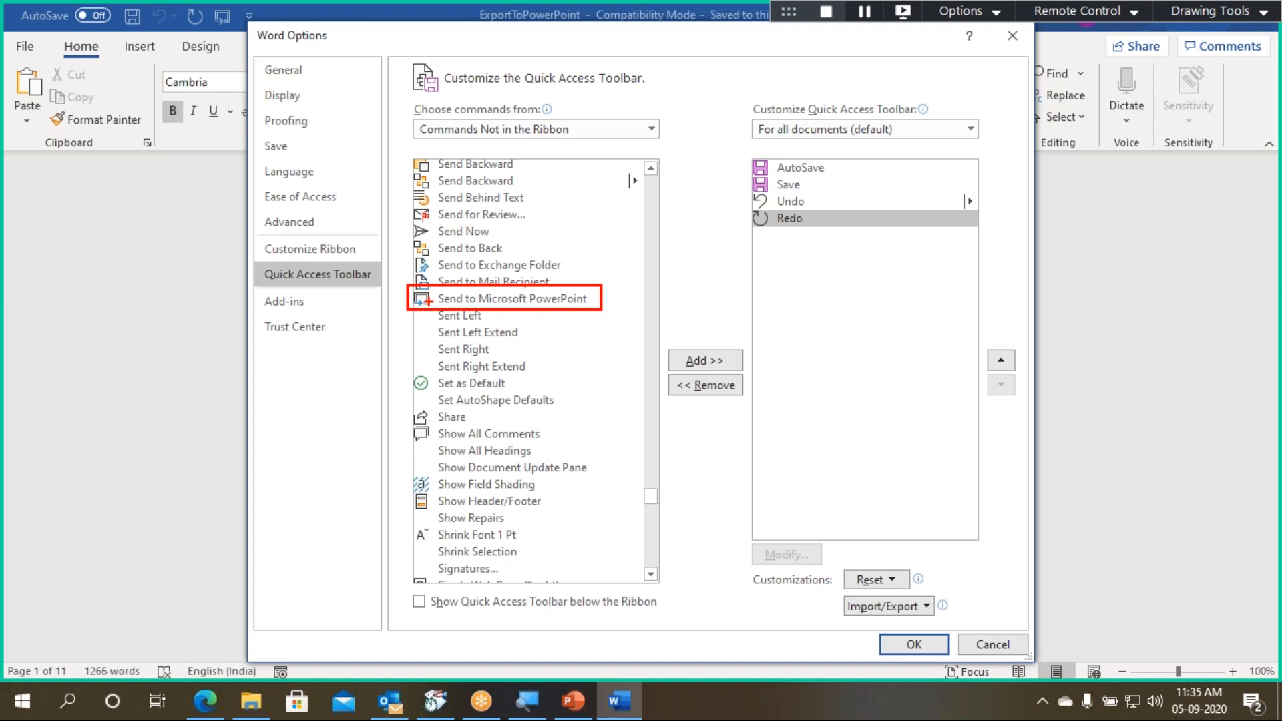
click(542, 301)
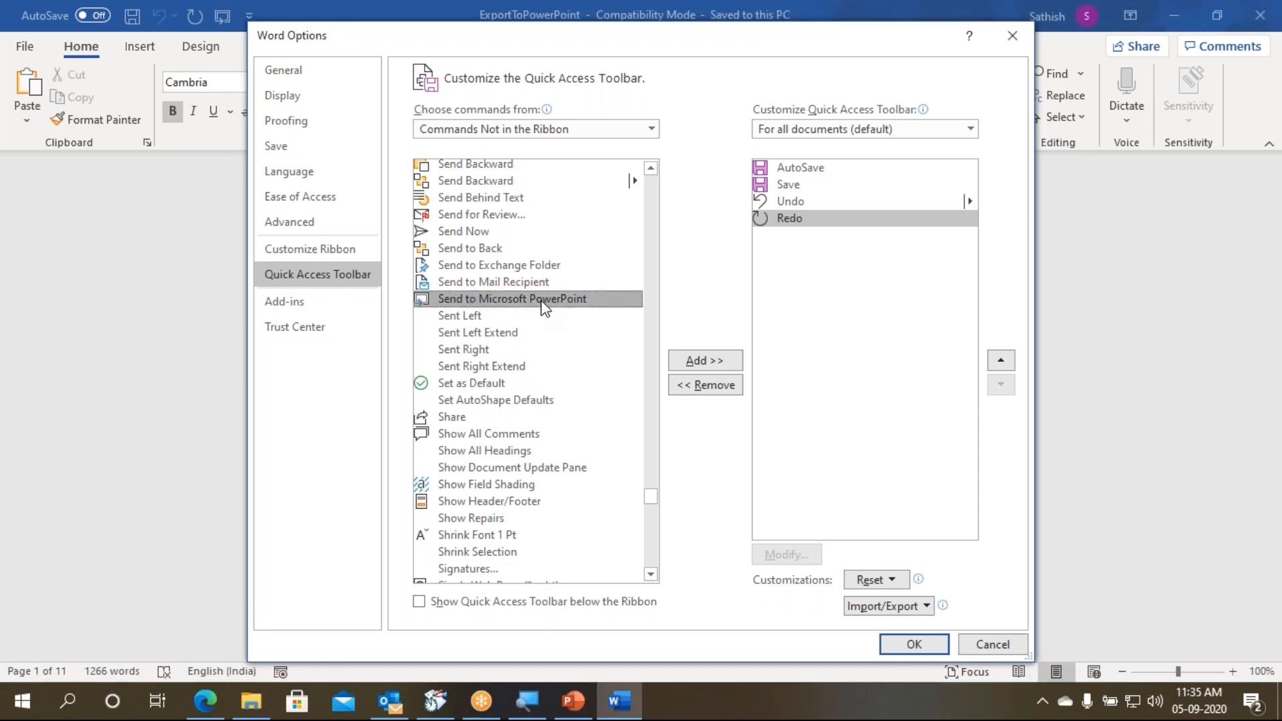
click(697, 364)
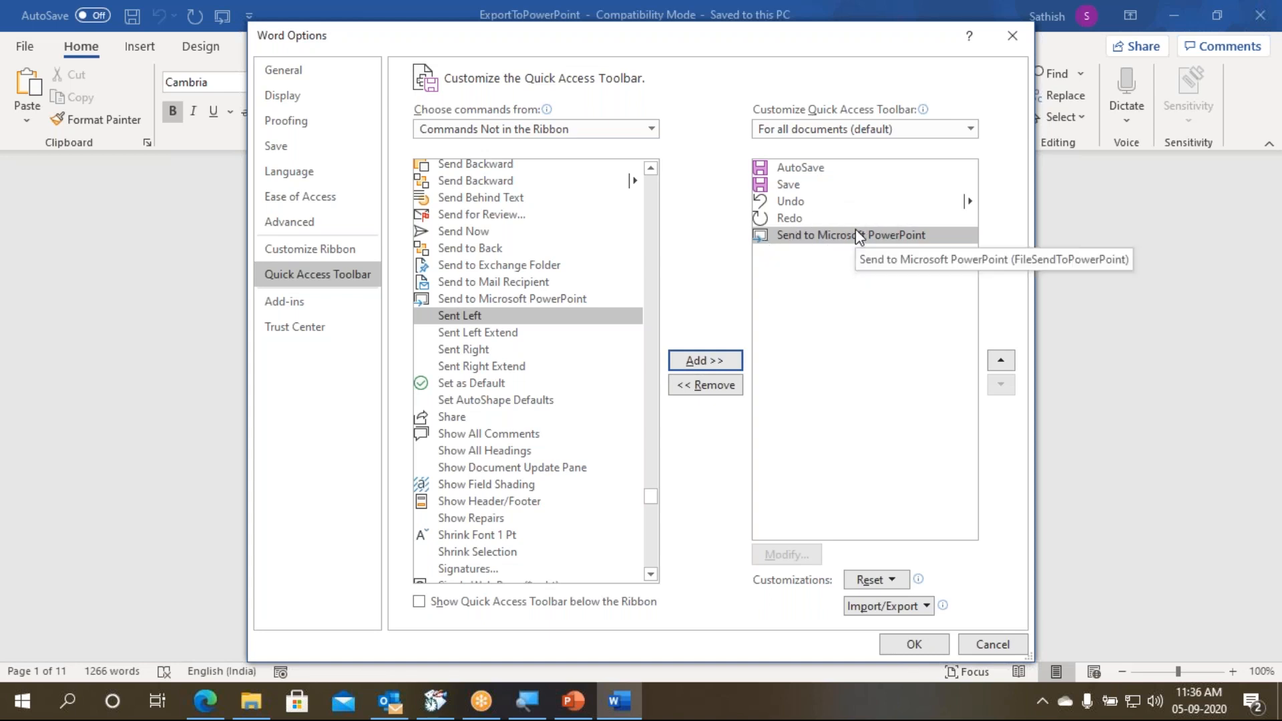
click(931, 654)
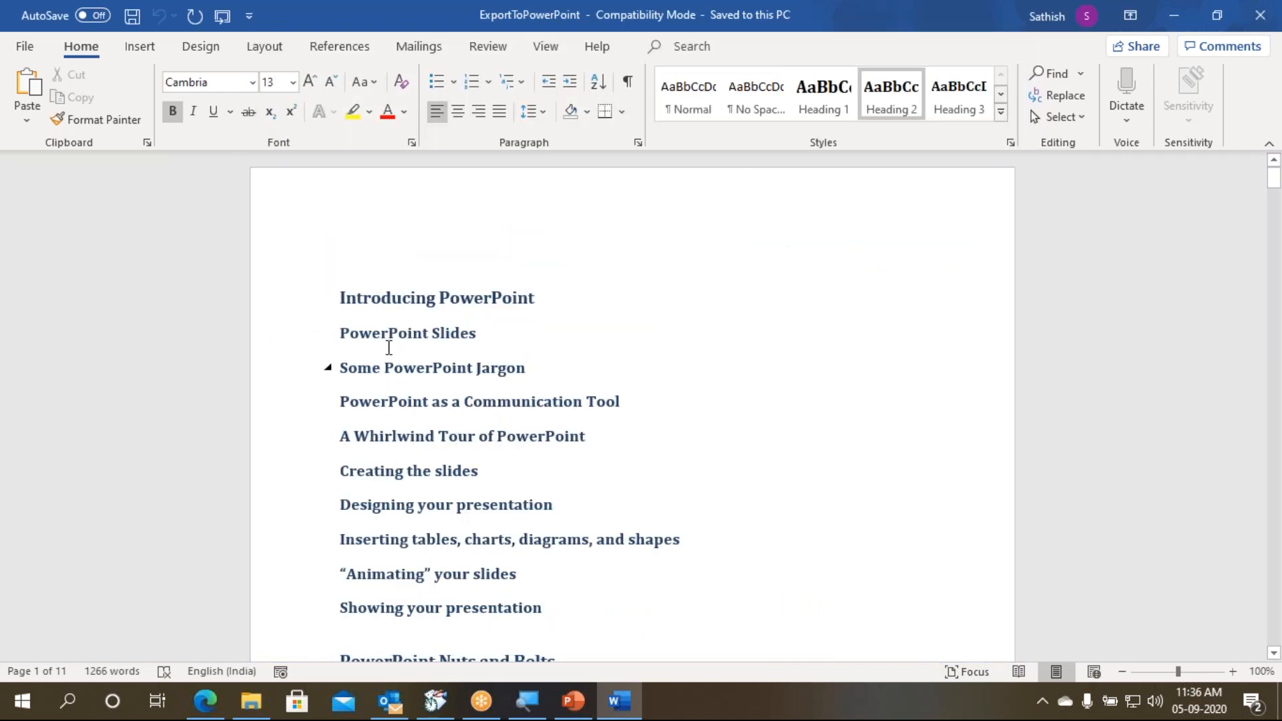
- Reopen the Quick Access Toolbar customization and locate Send to Microsoft PowerPoint again among the Commands Not in the Ribbon
right_click(179, 24)
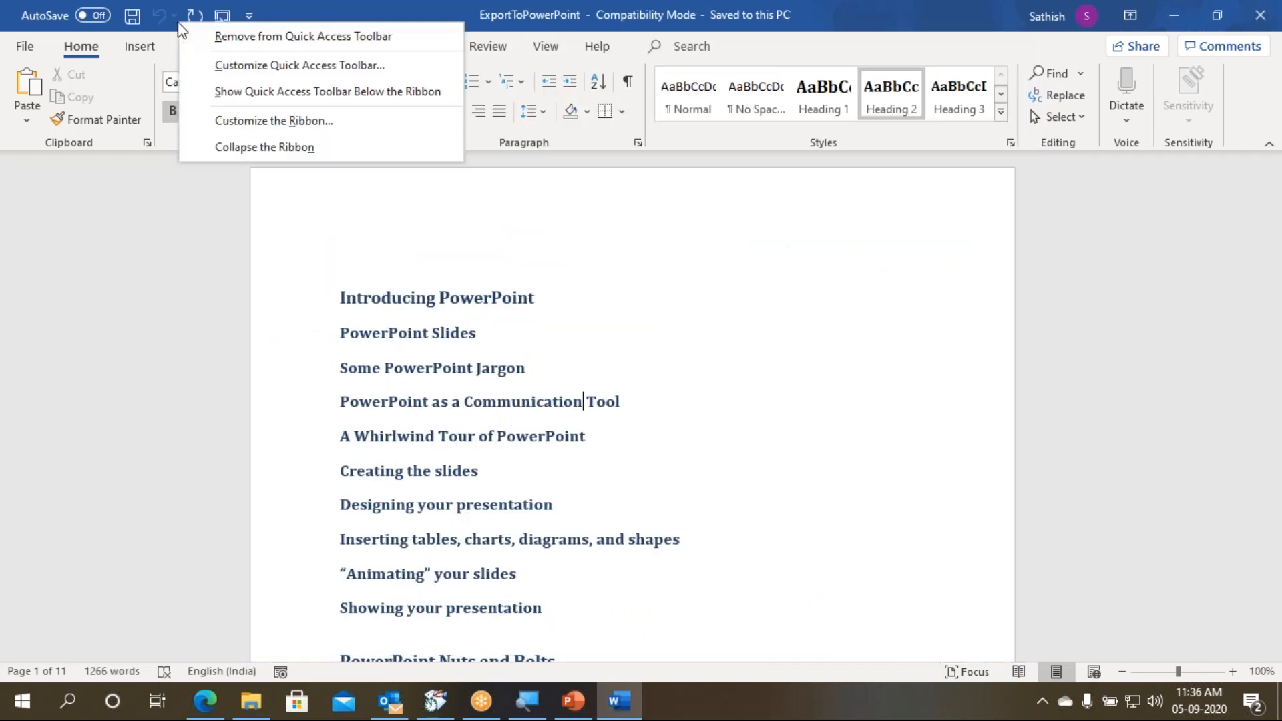
click(223, 67)
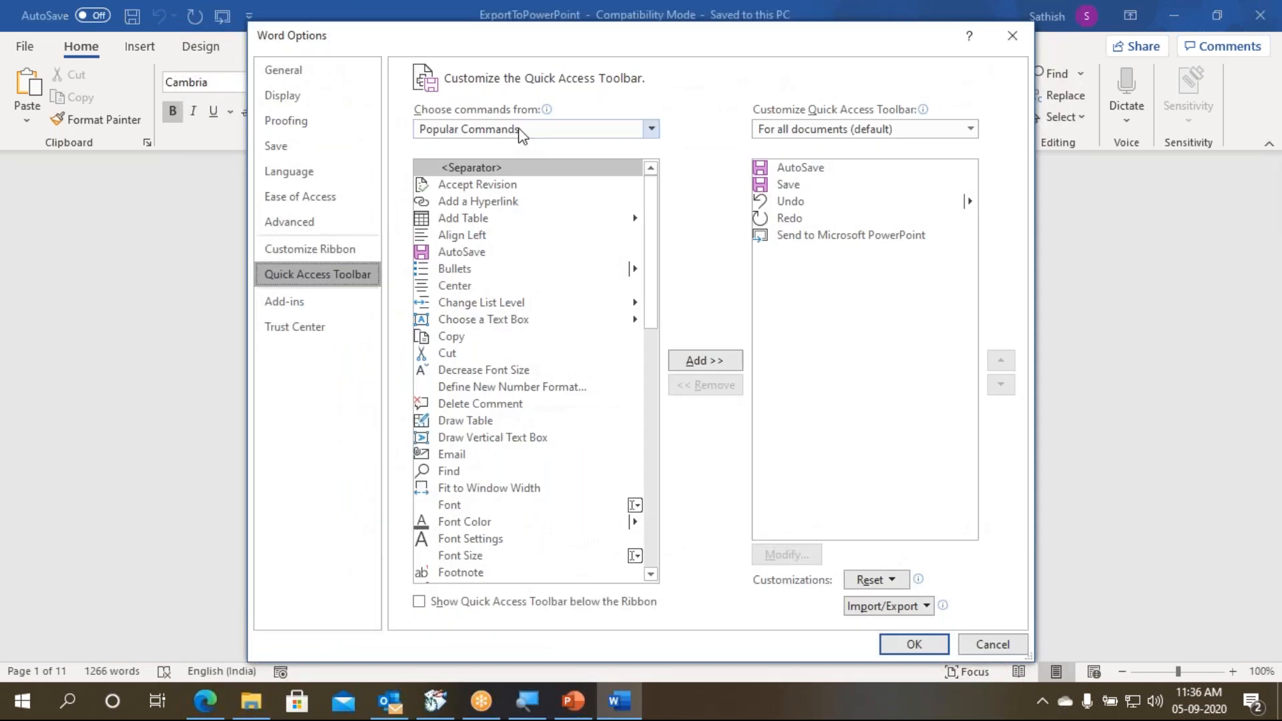
click(520, 128)
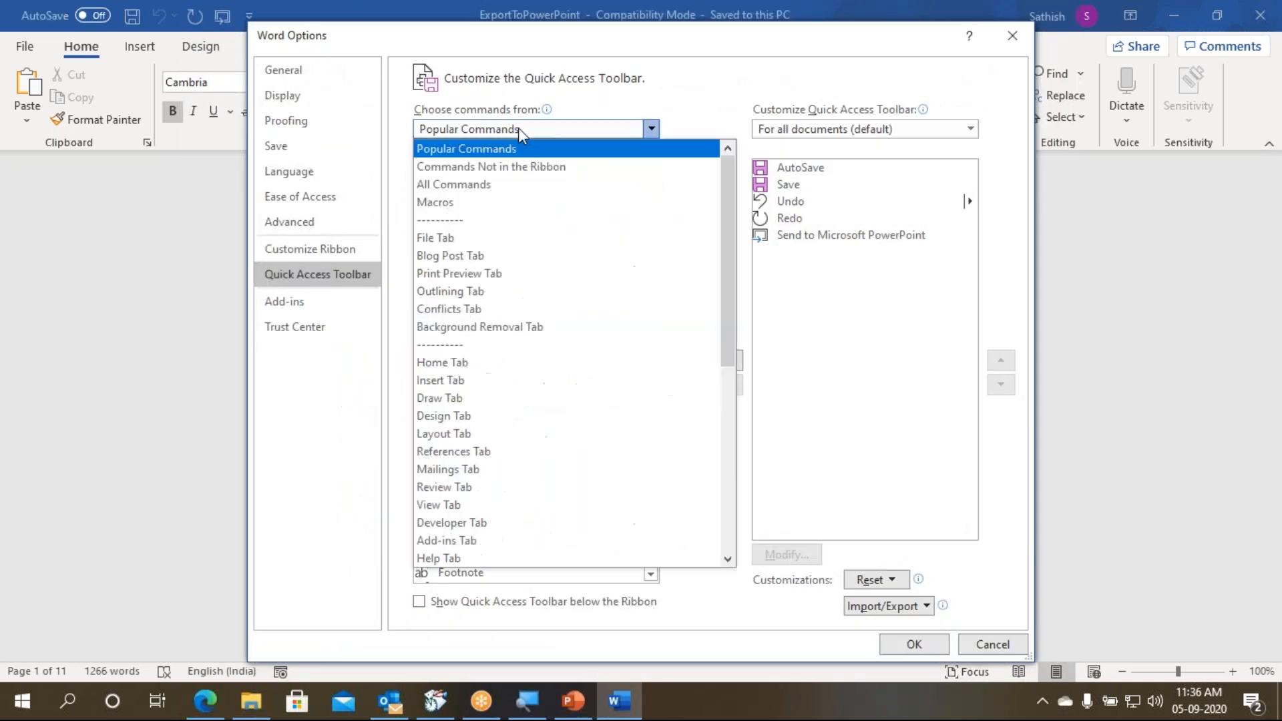
click(523, 171)
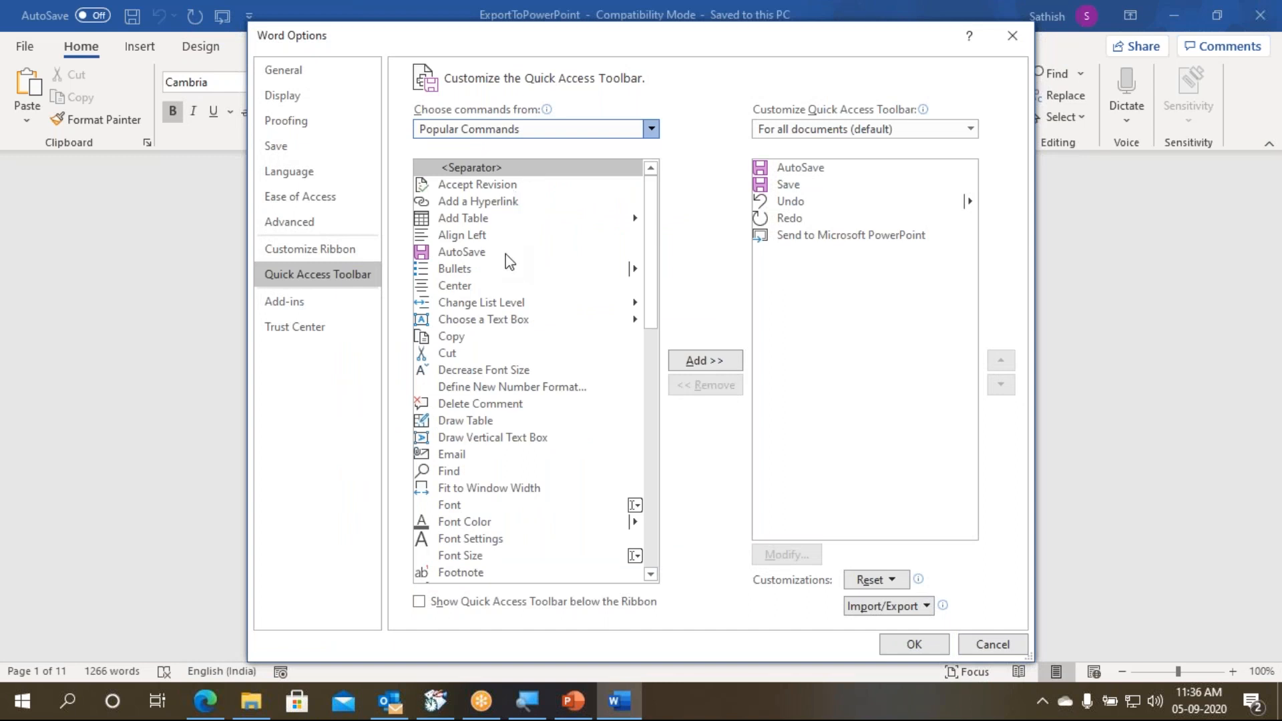
click(471, 250)
scroll(501, 326, down, 9)
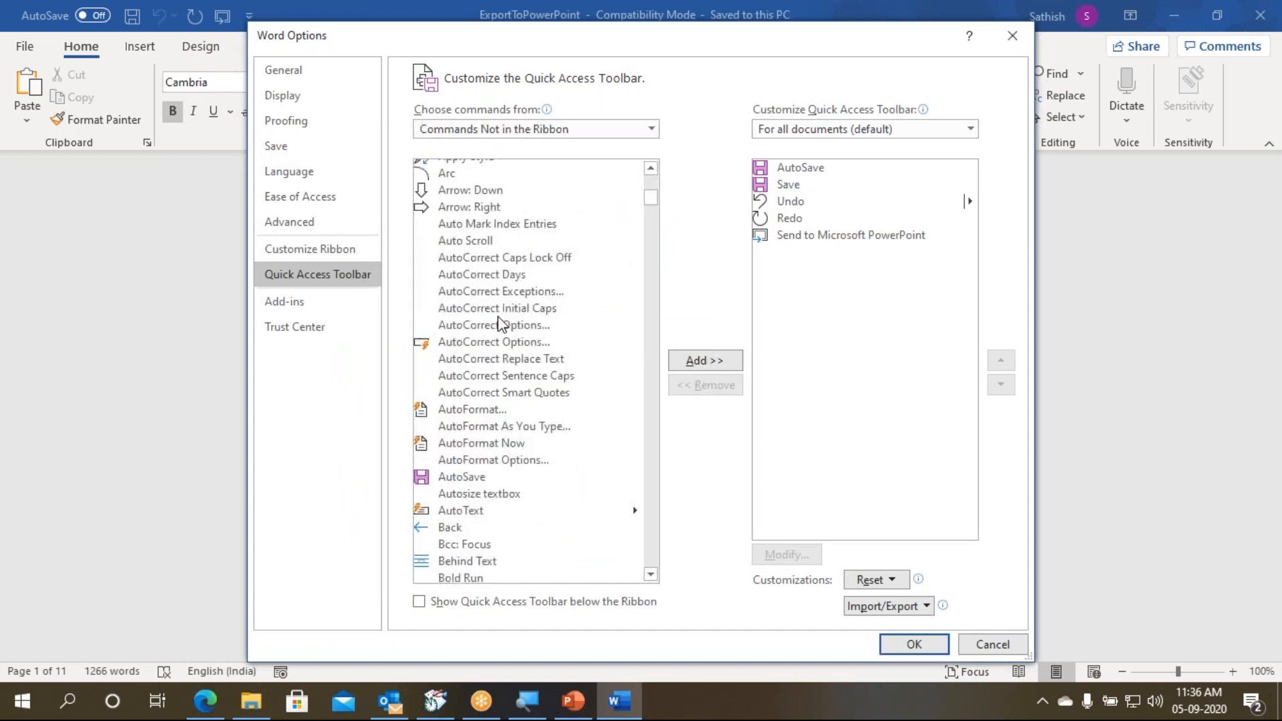
key(s)
scroll(501, 324, down, 13)
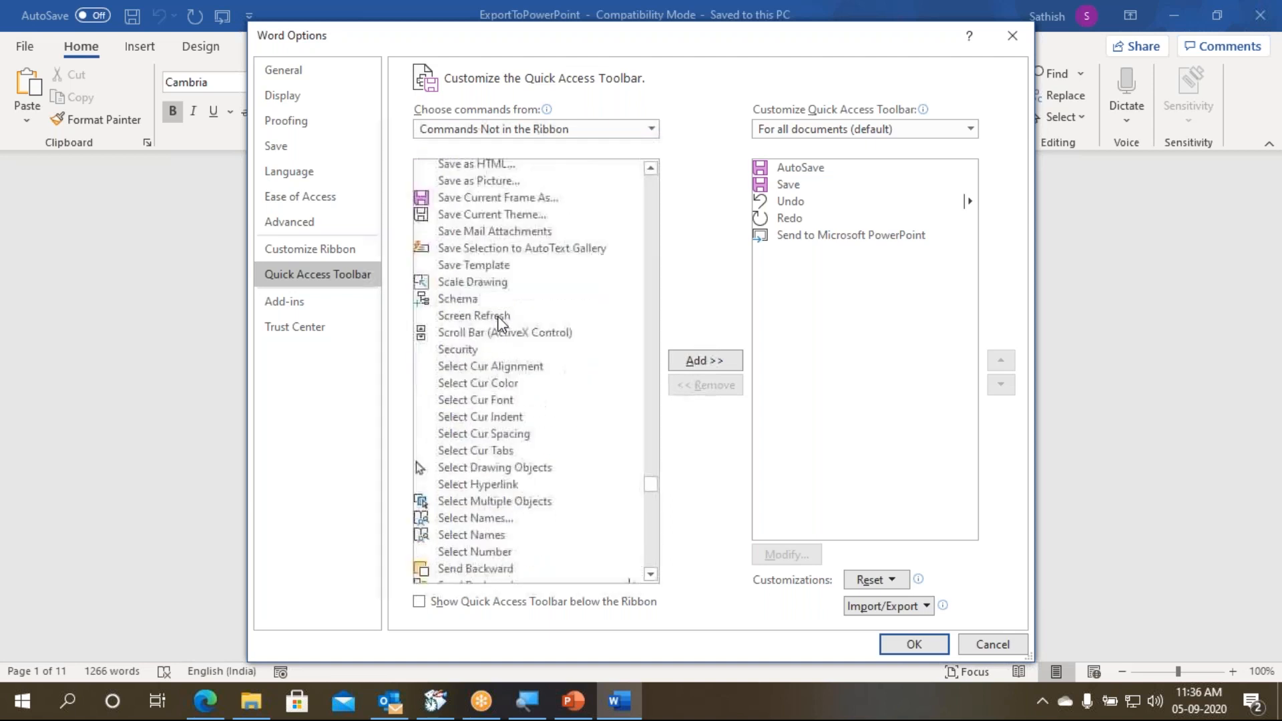
scroll(499, 318, down, 2)
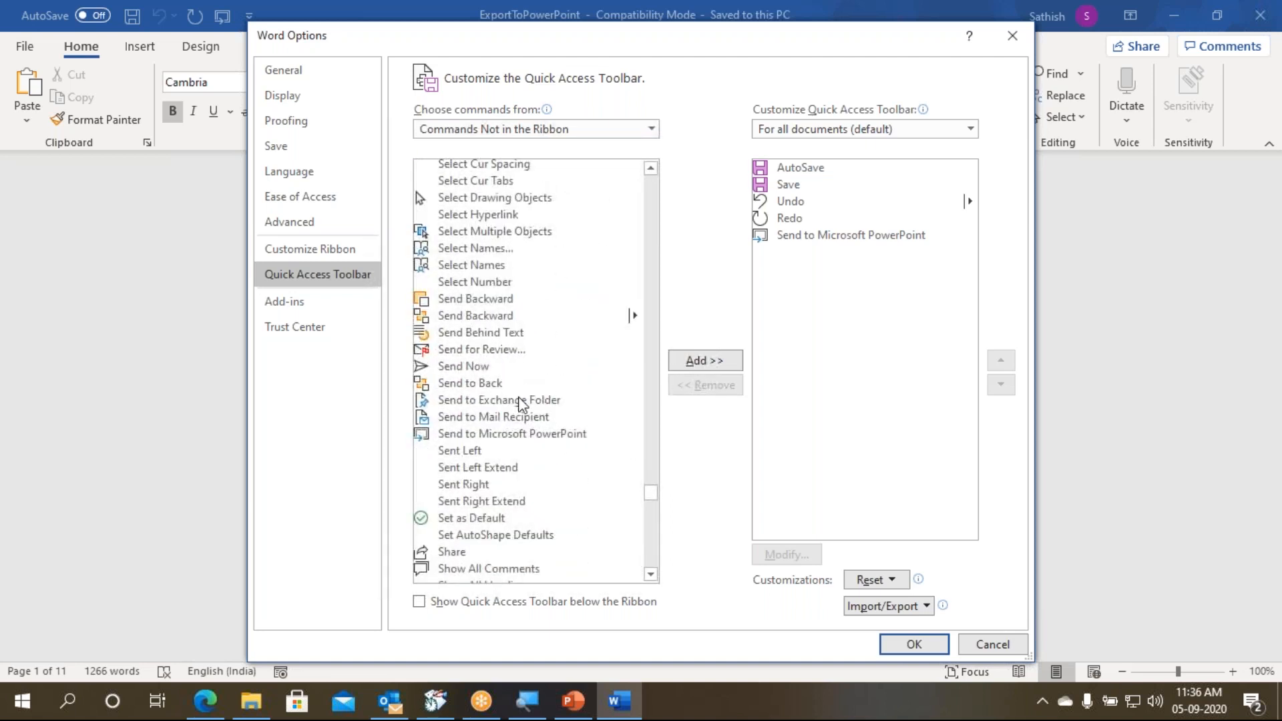
click(532, 438)
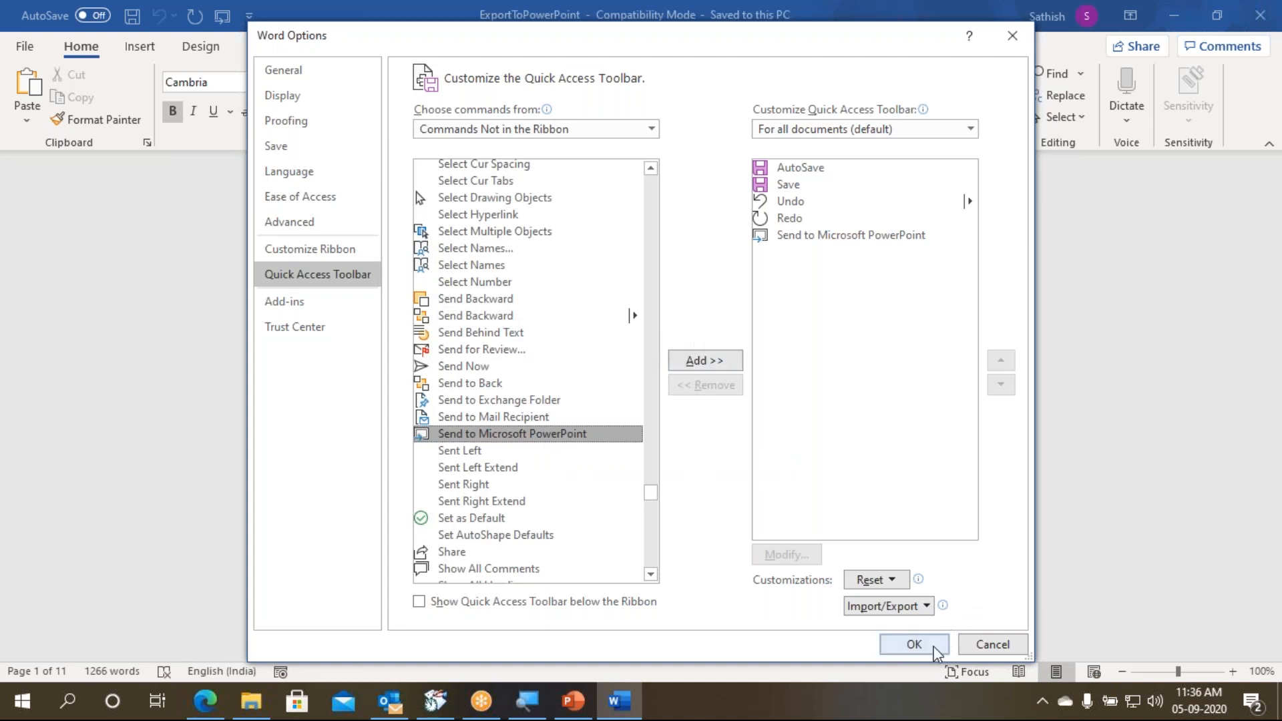
click(914, 644)
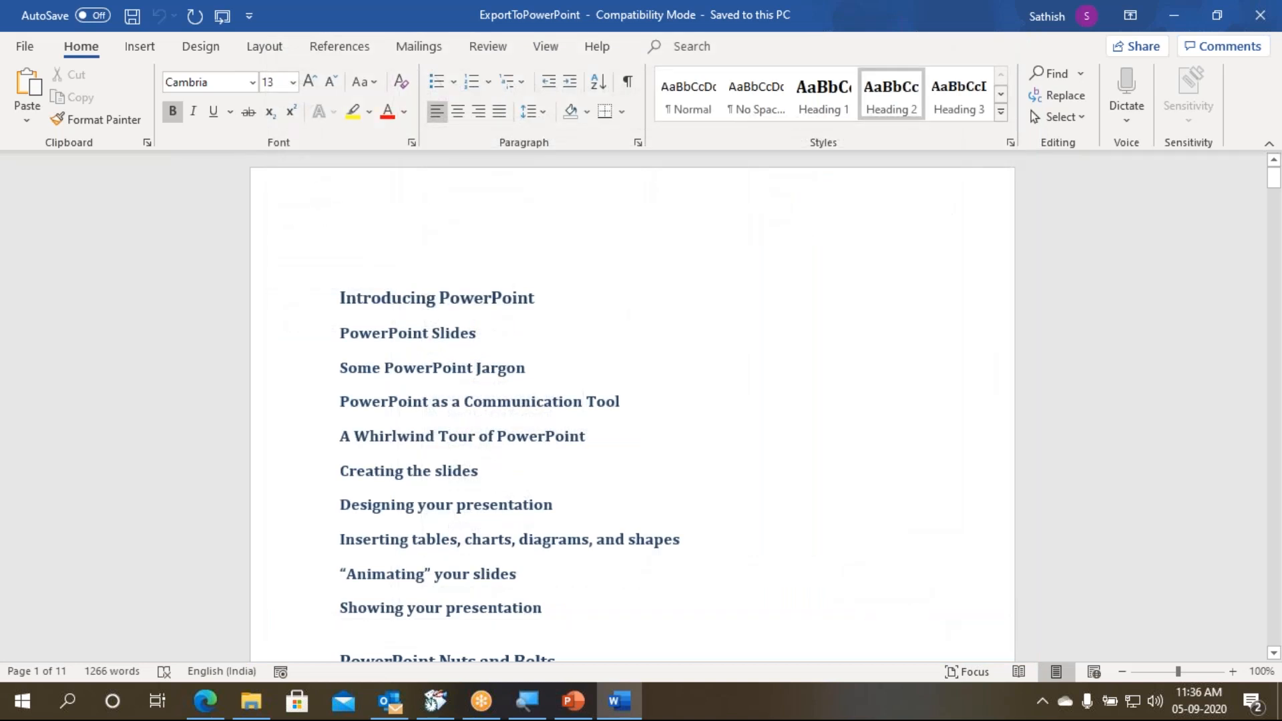
- Send the ExportToPowerPoint outline to Microsoft PowerPoint and look through all the generated slide thumbnails
click(231, 17)
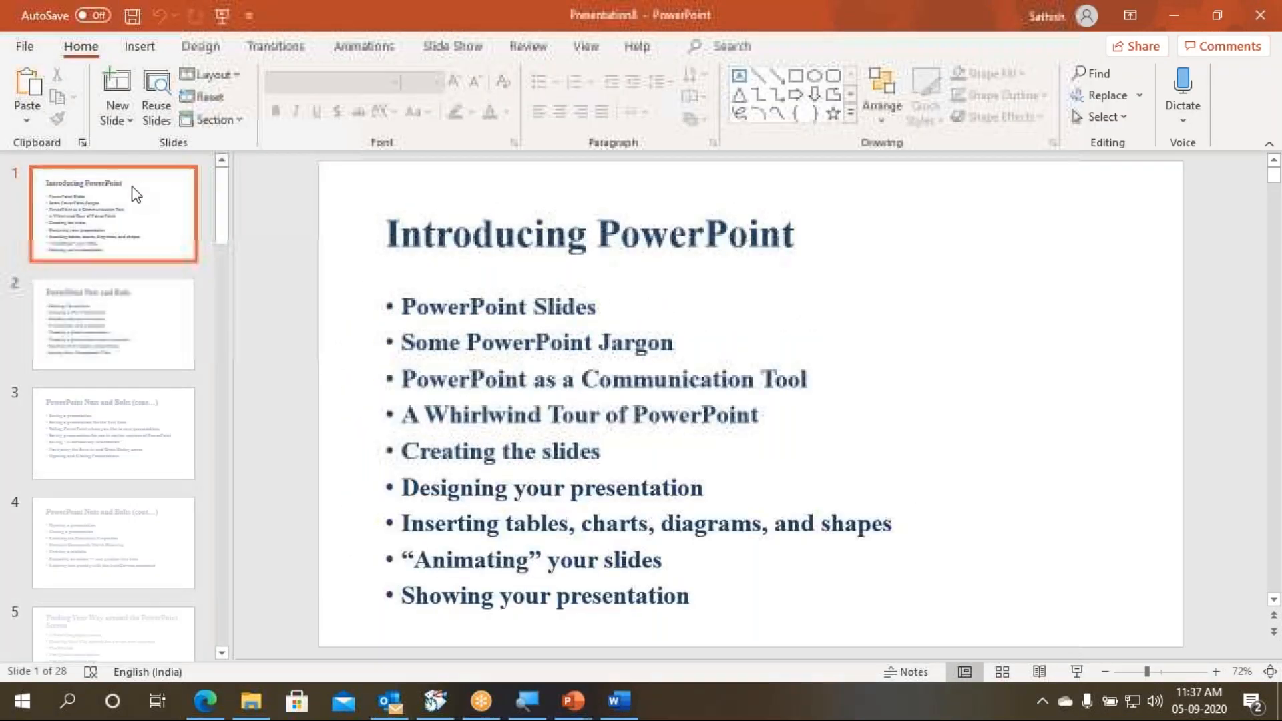
scroll(138, 227, down, 10)
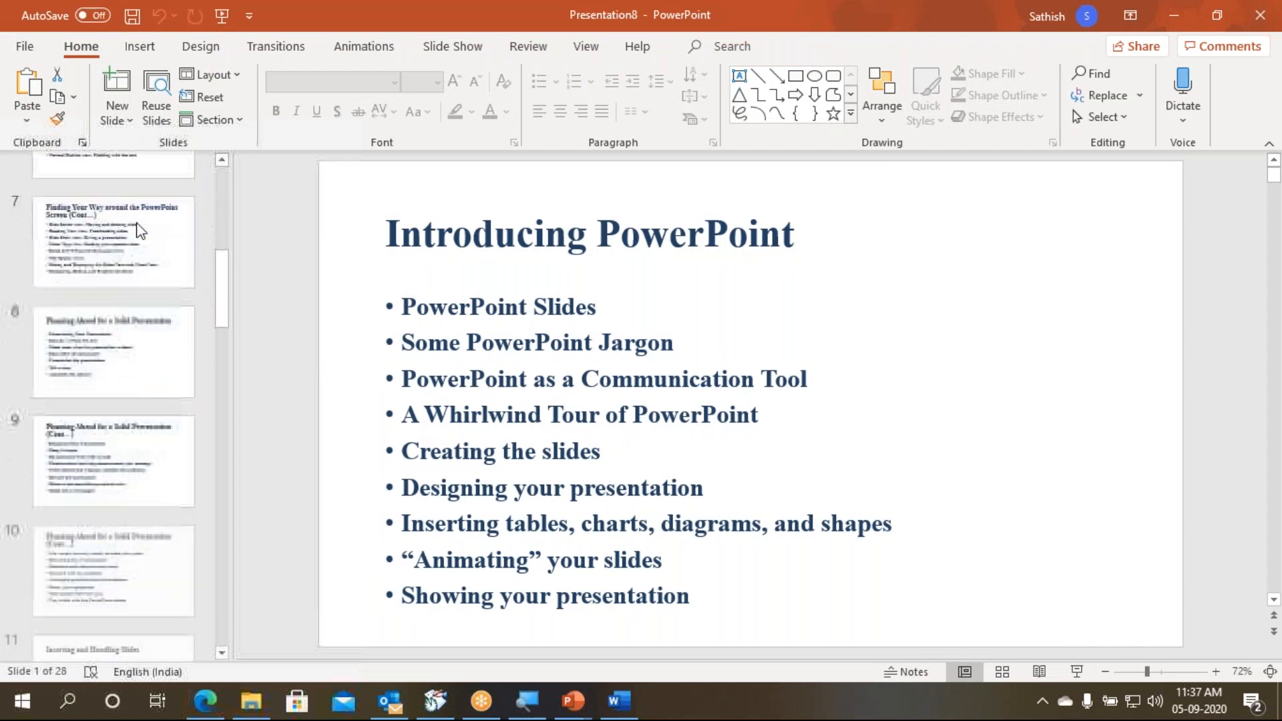
scroll(137, 226, down, 14)
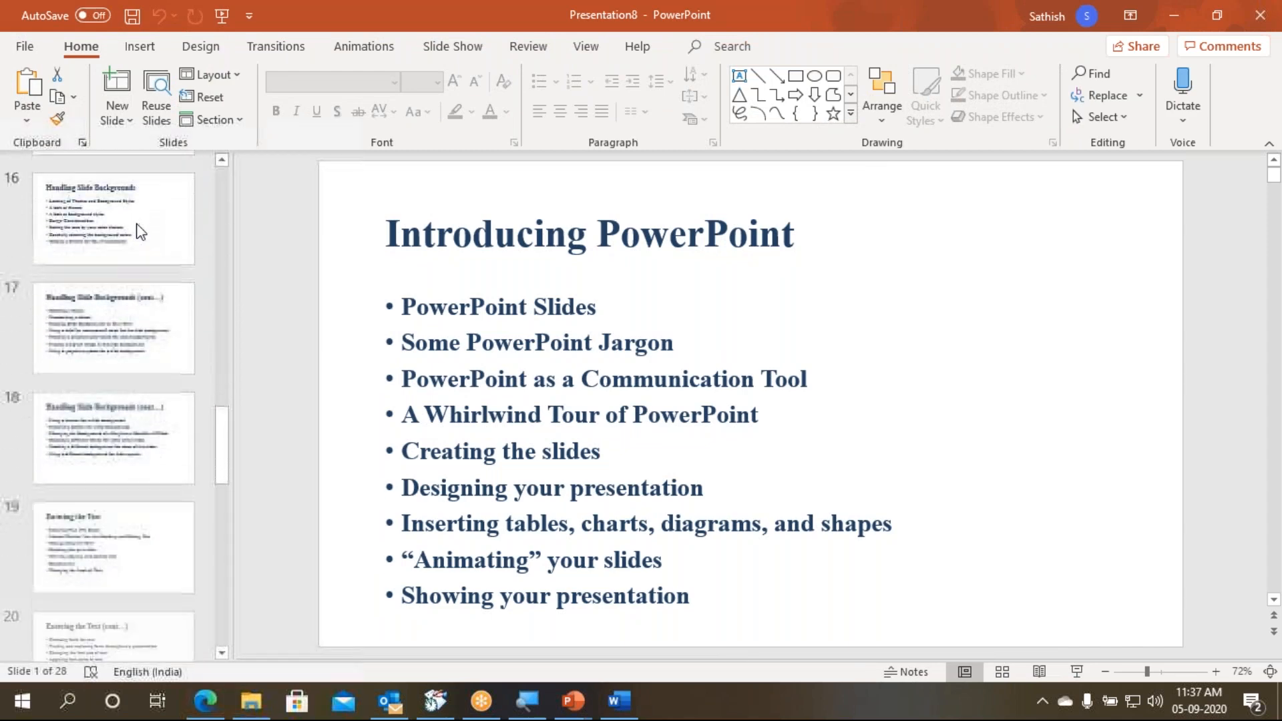
scroll(137, 227, down, 3)
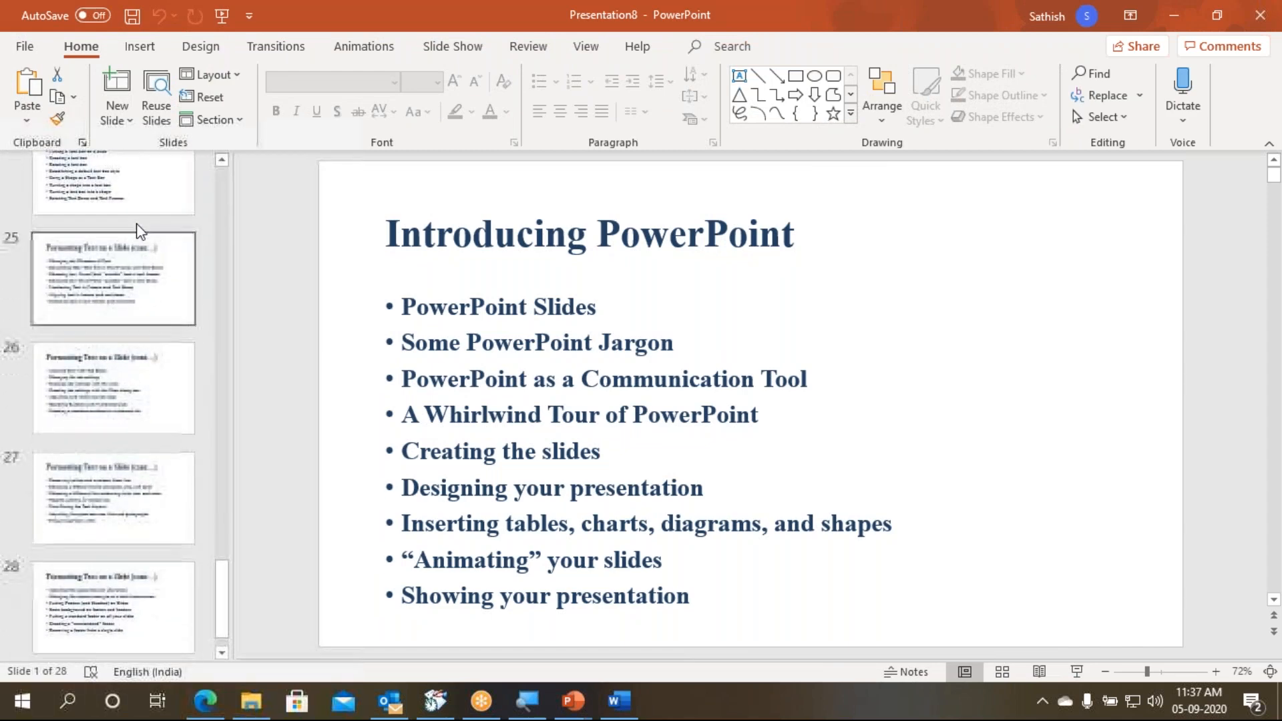
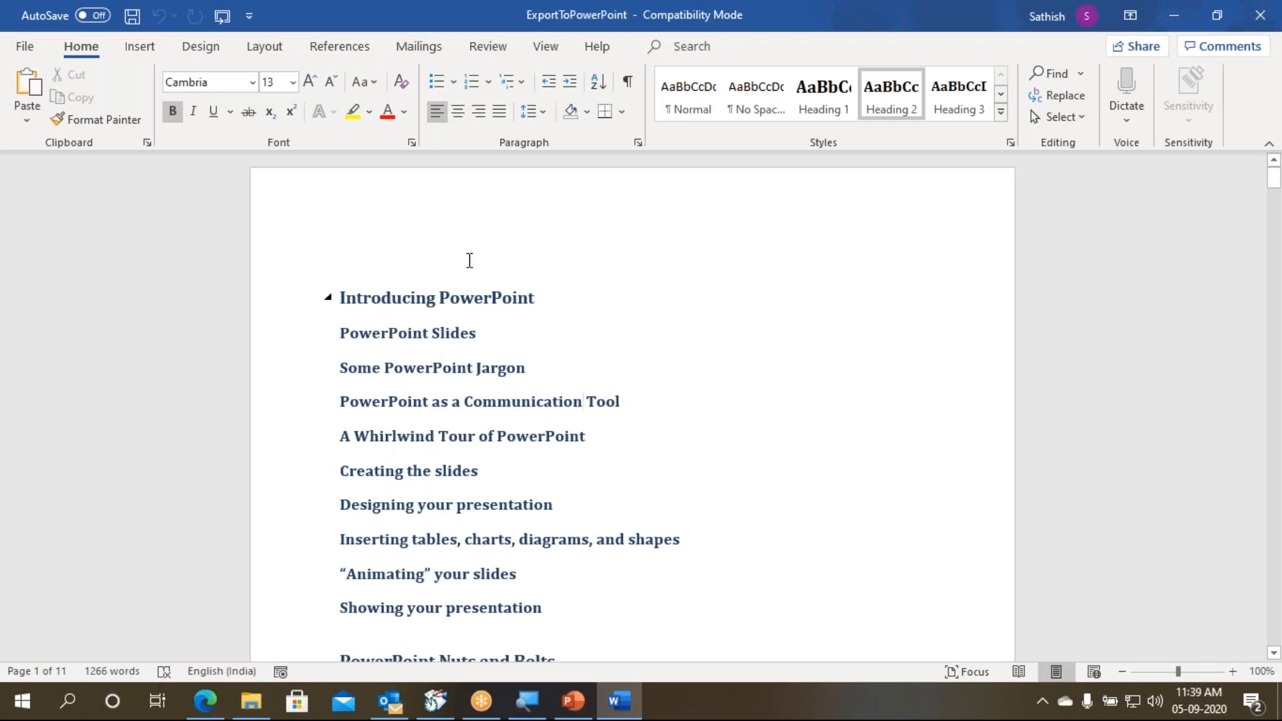
- Close the ExportToPowerPoint document, open ImportPowerPoint from the 2020-09-05 Hale Power Point folder, and compare it with the open PowerPoint presentation
key(ctrl+w)
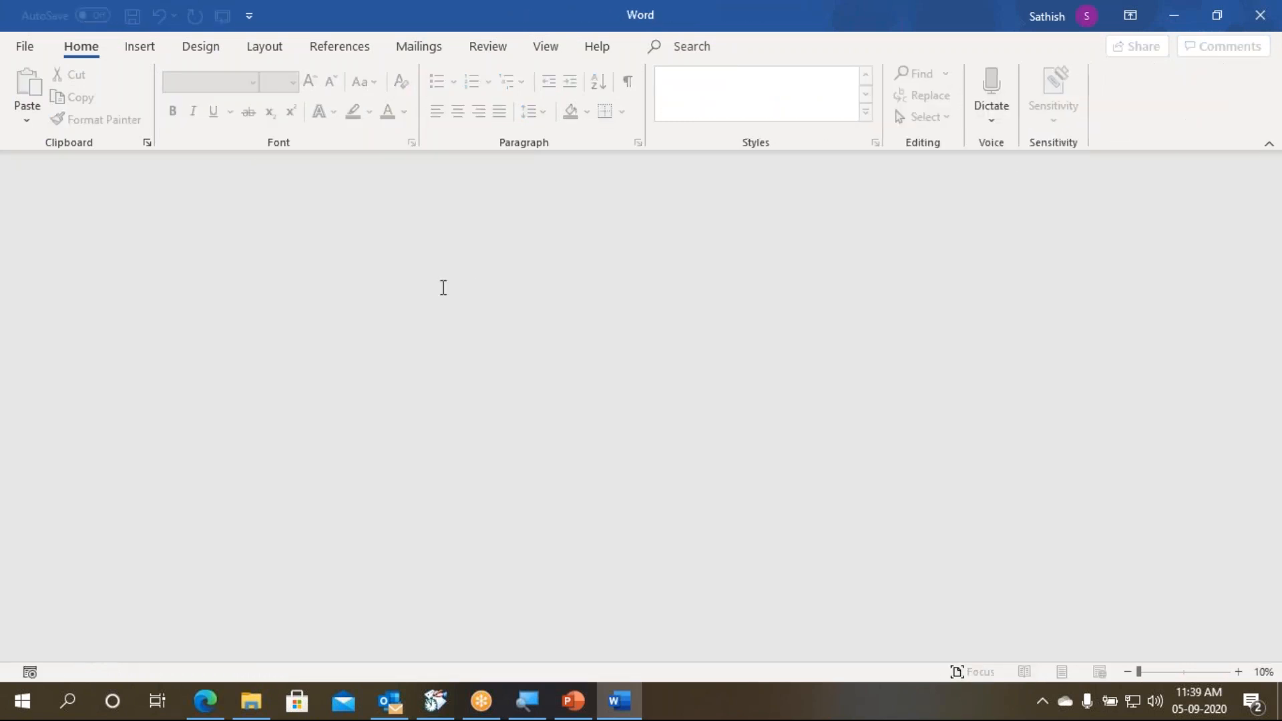
click(251, 700)
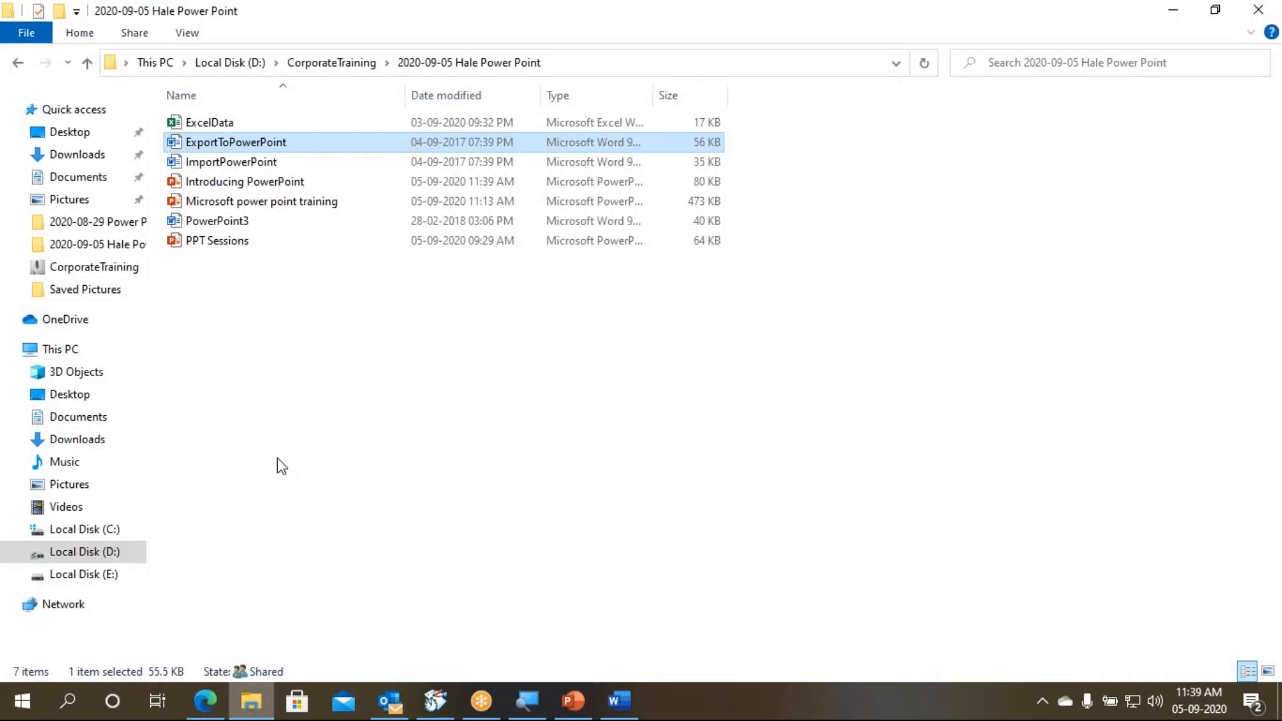
click(244, 161)
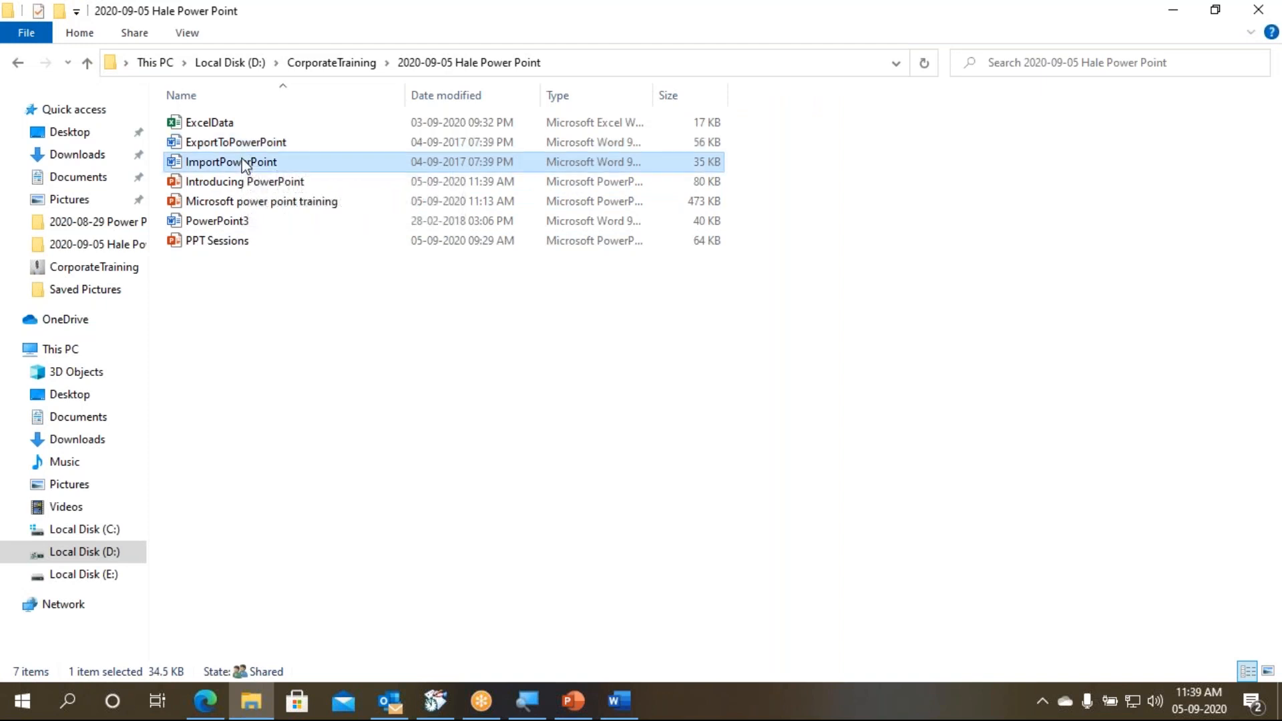
double_click(244, 163)
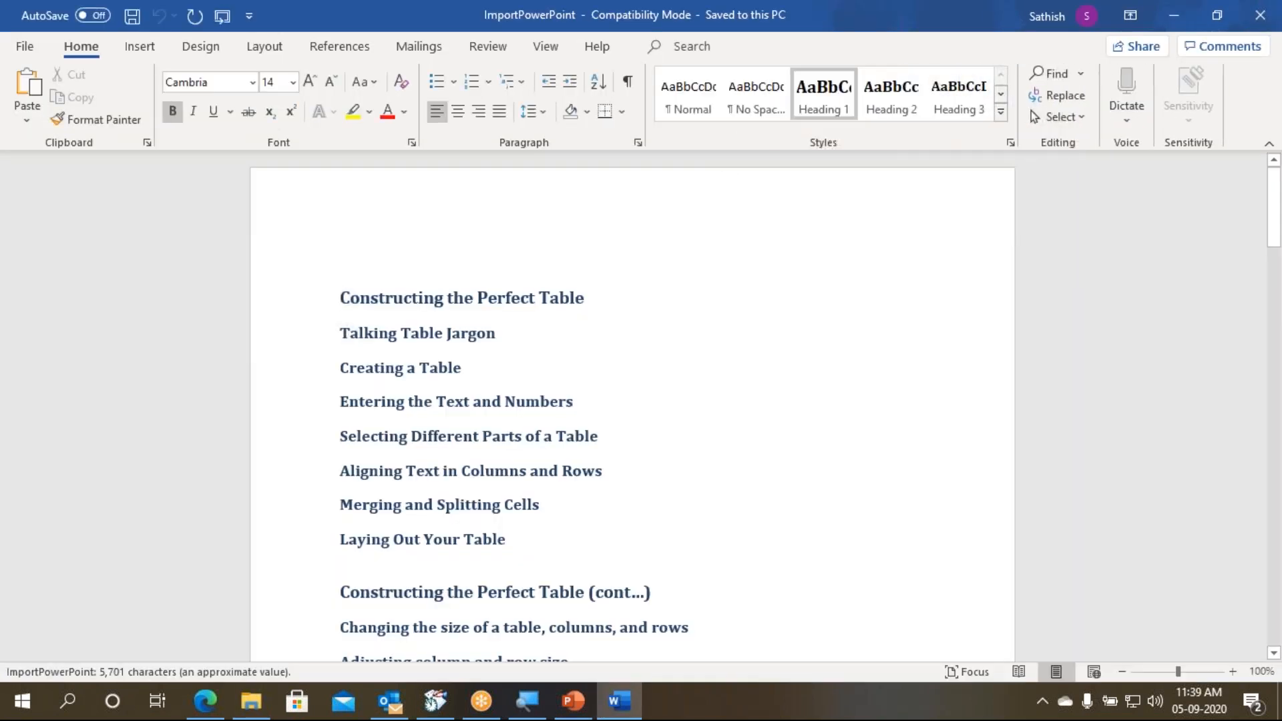
click(573, 702)
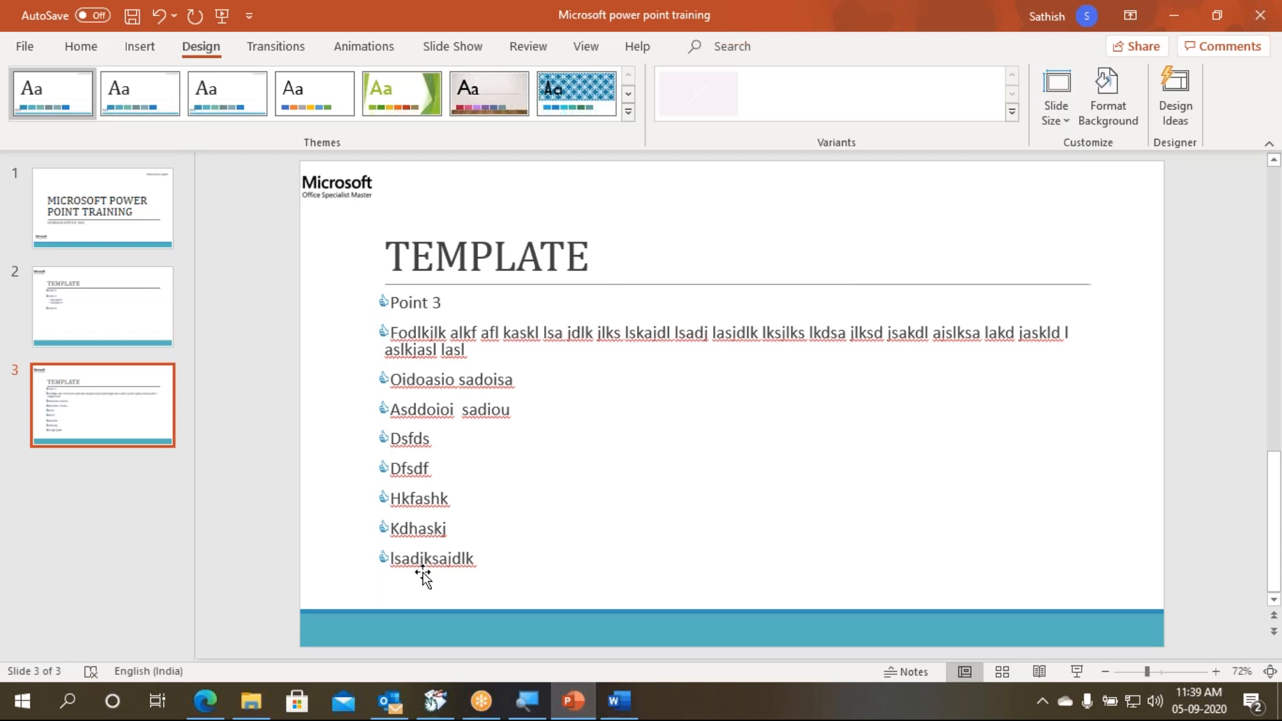
click(620, 700)
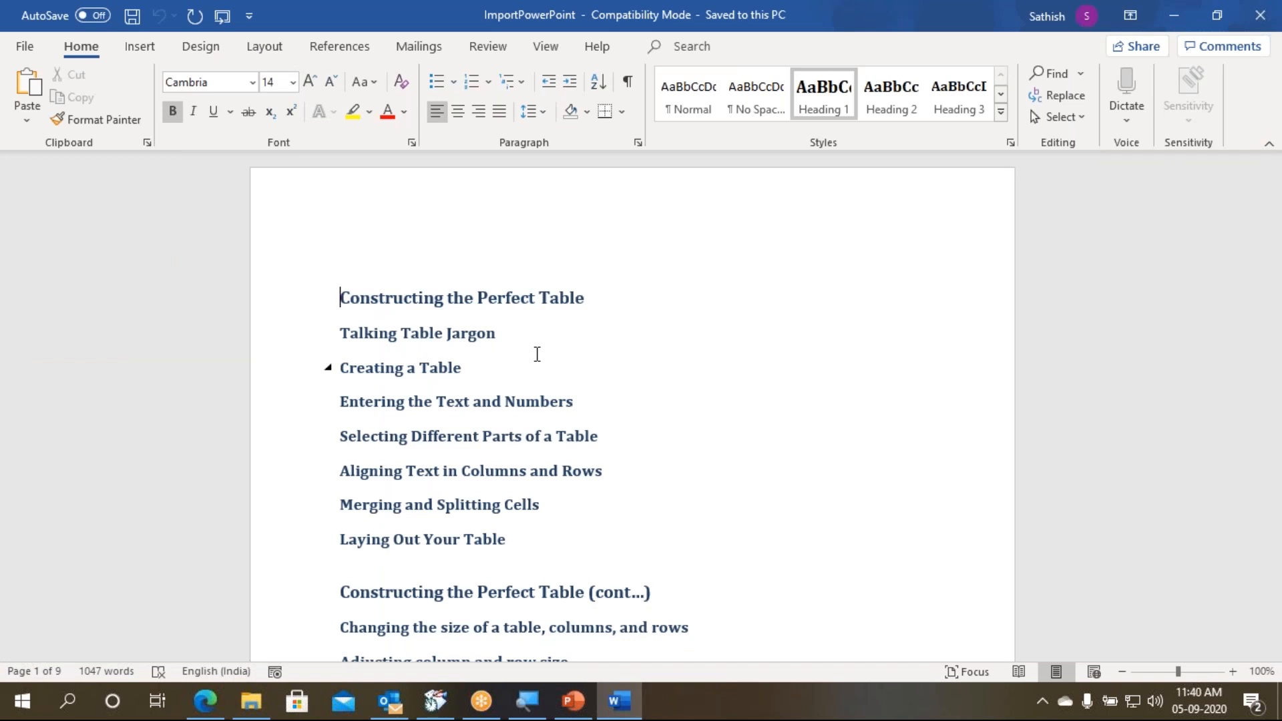
- Close the ImportPowerPoint document and place the insertion point after slide 3 in the Microsoft power point training presentation
key(ctrl+w)
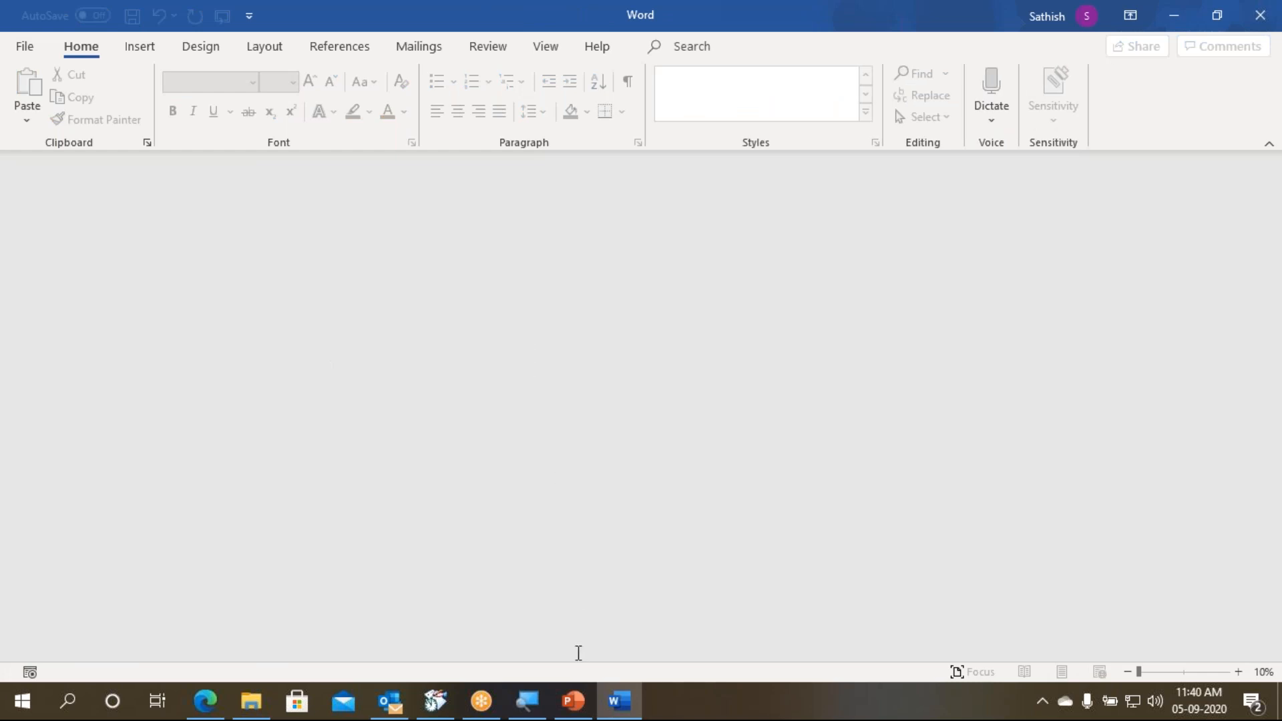
click(576, 702)
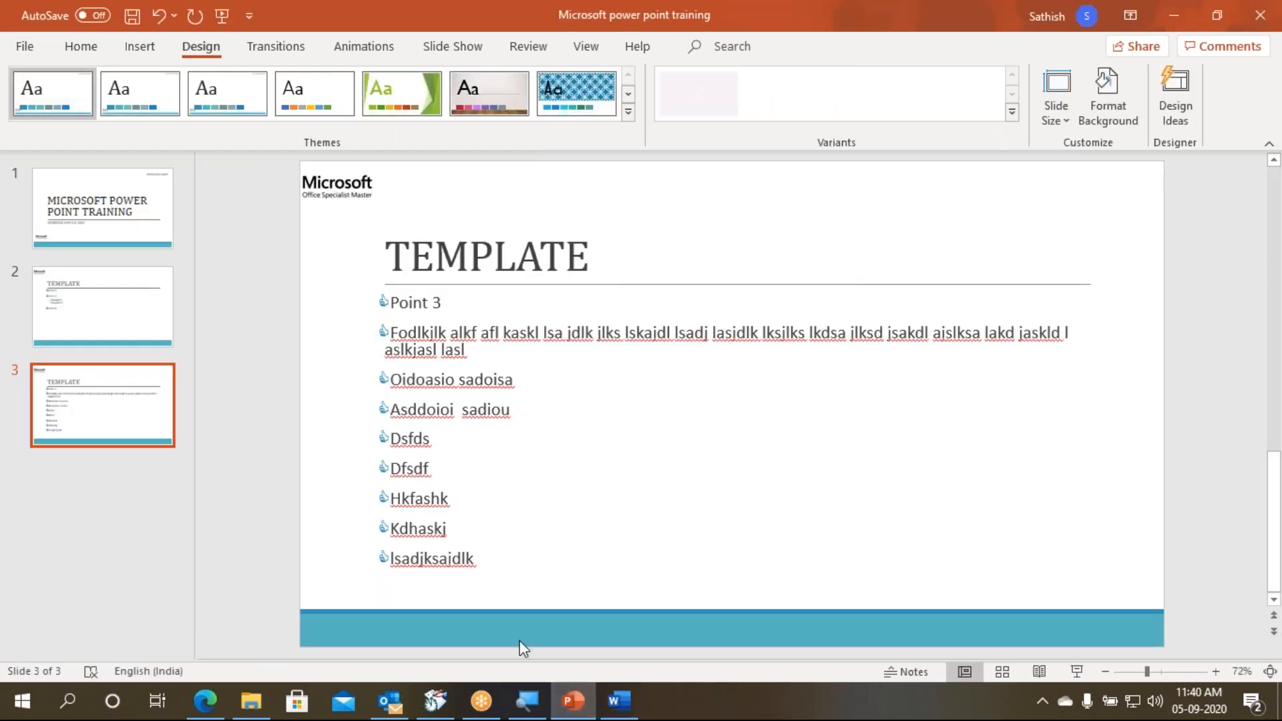
click(97, 465)
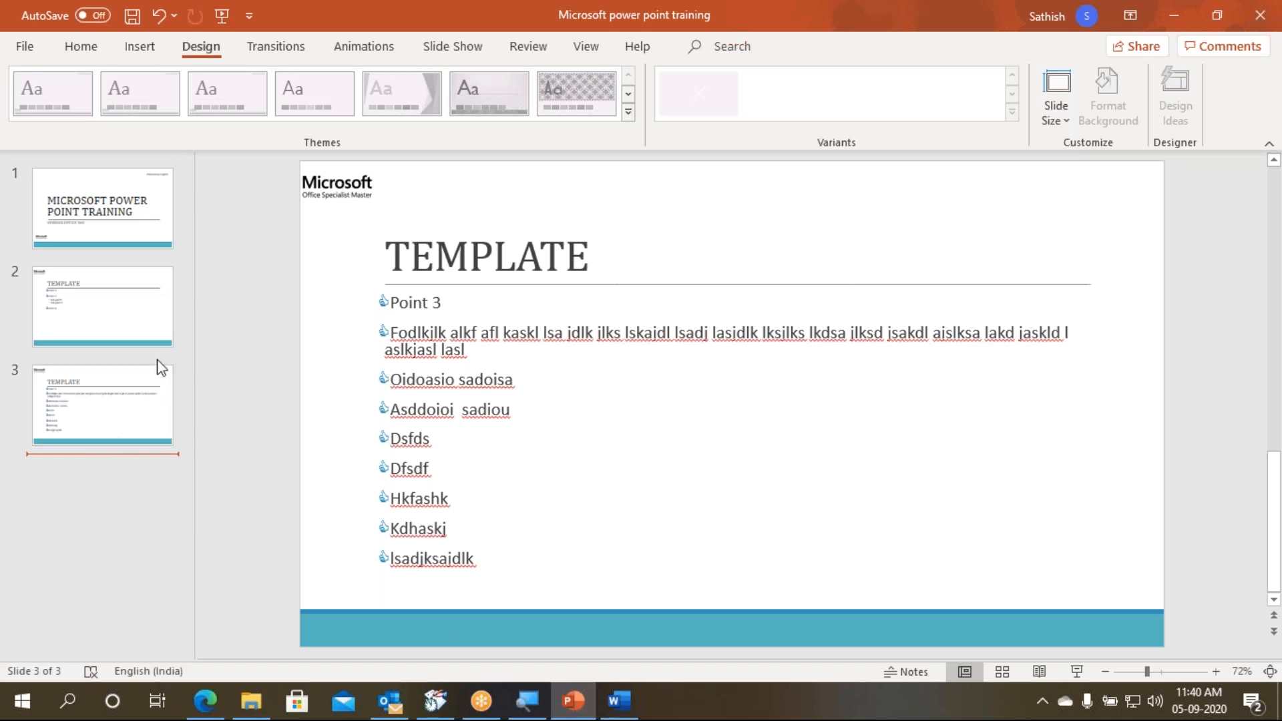
click(124, 260)
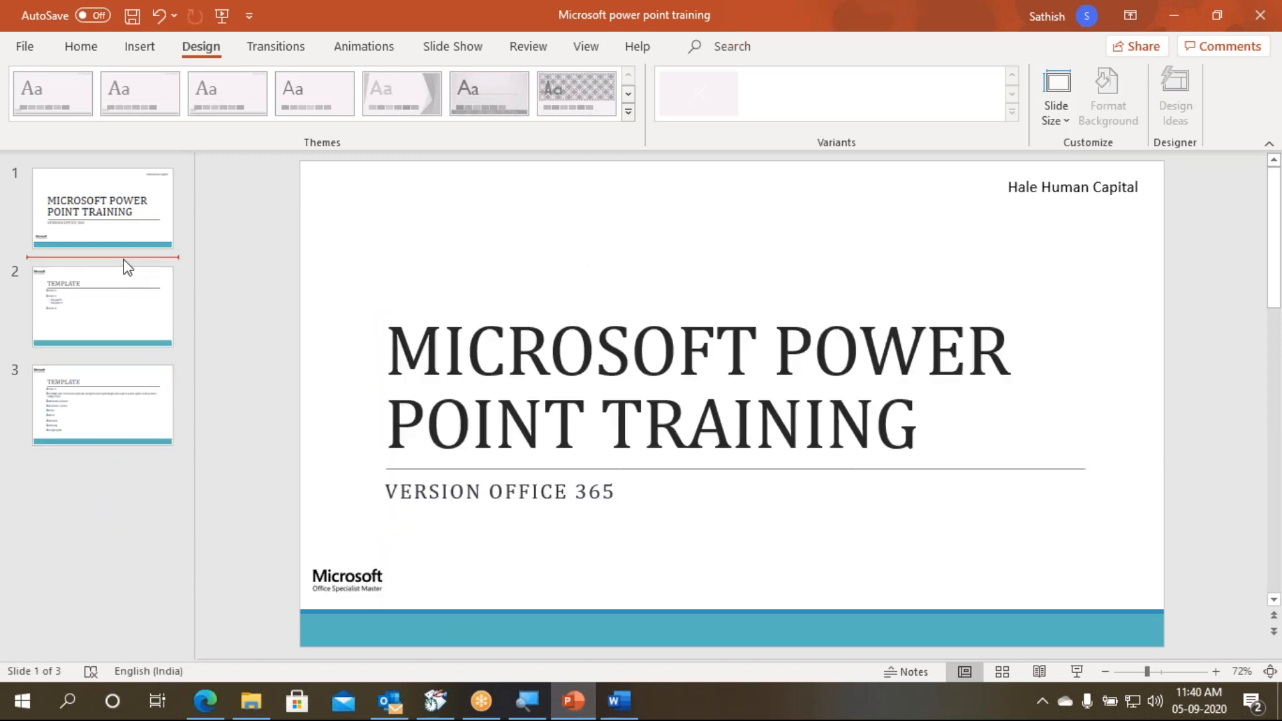
click(105, 476)
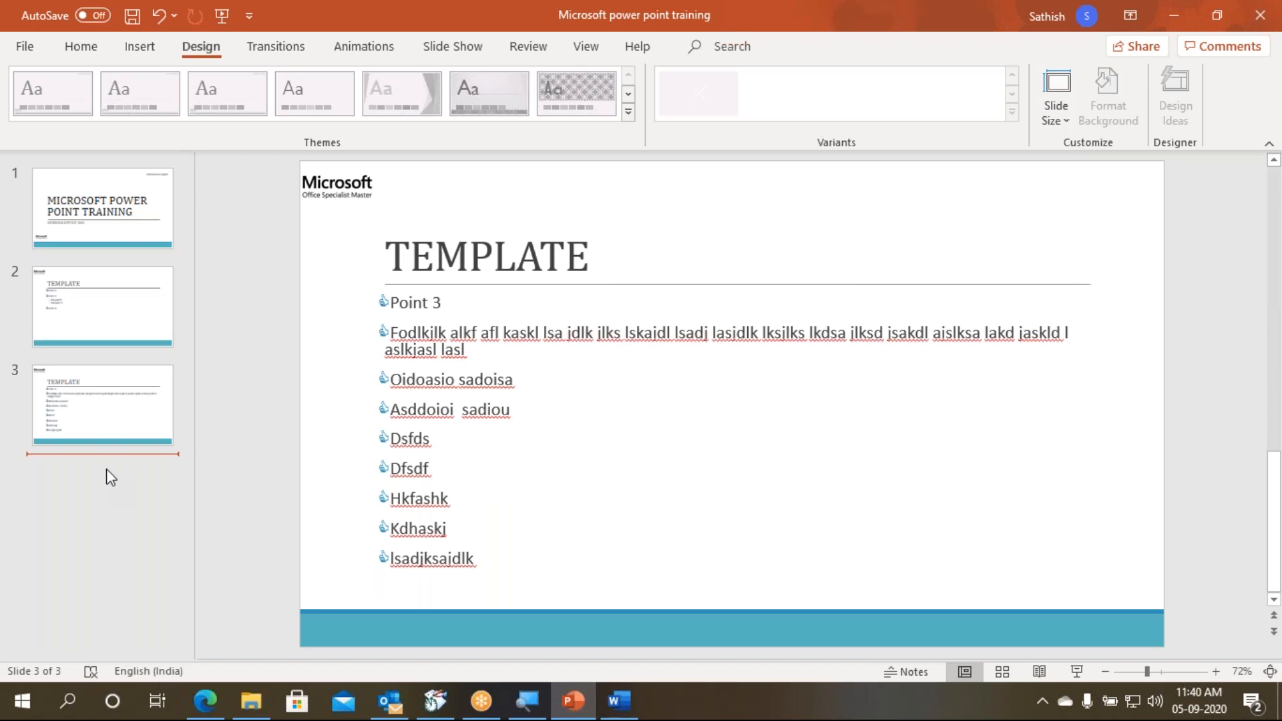
- Start Slides from Outline and browse to the 2020-09-05 Hale Power Point folder under CorporateTraining
click(80, 47)
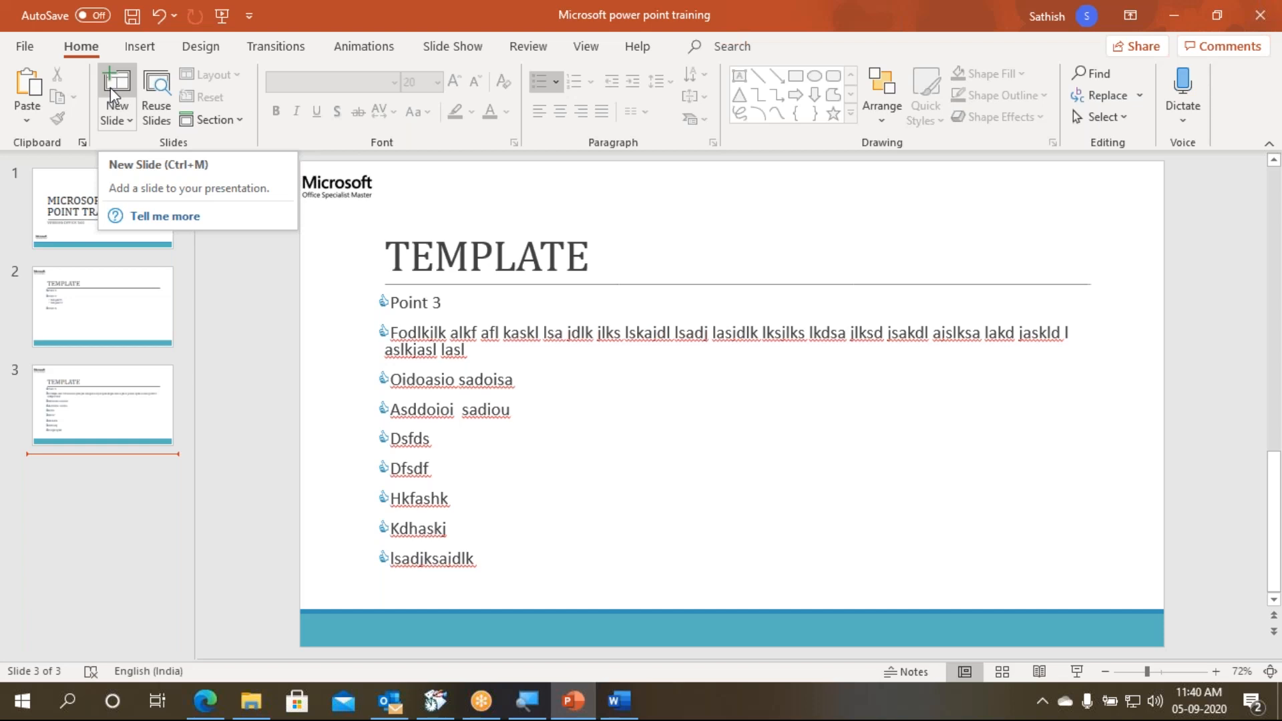
click(126, 122)
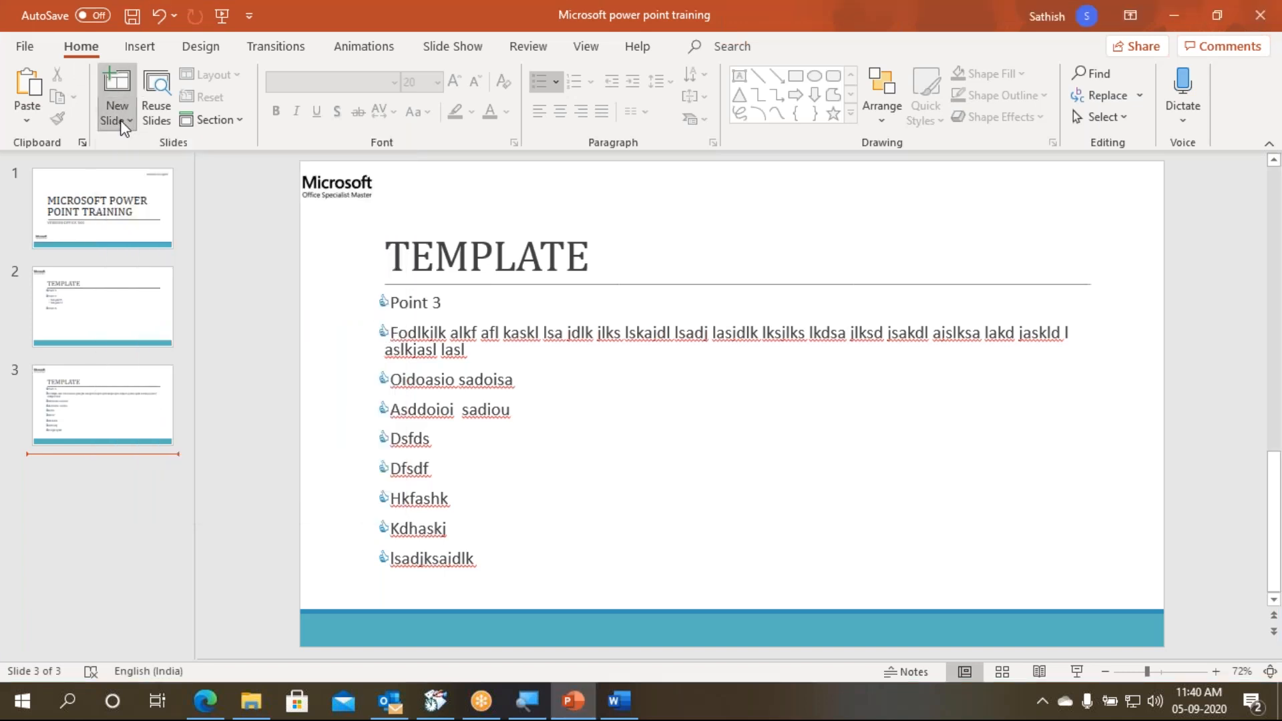
click(124, 127)
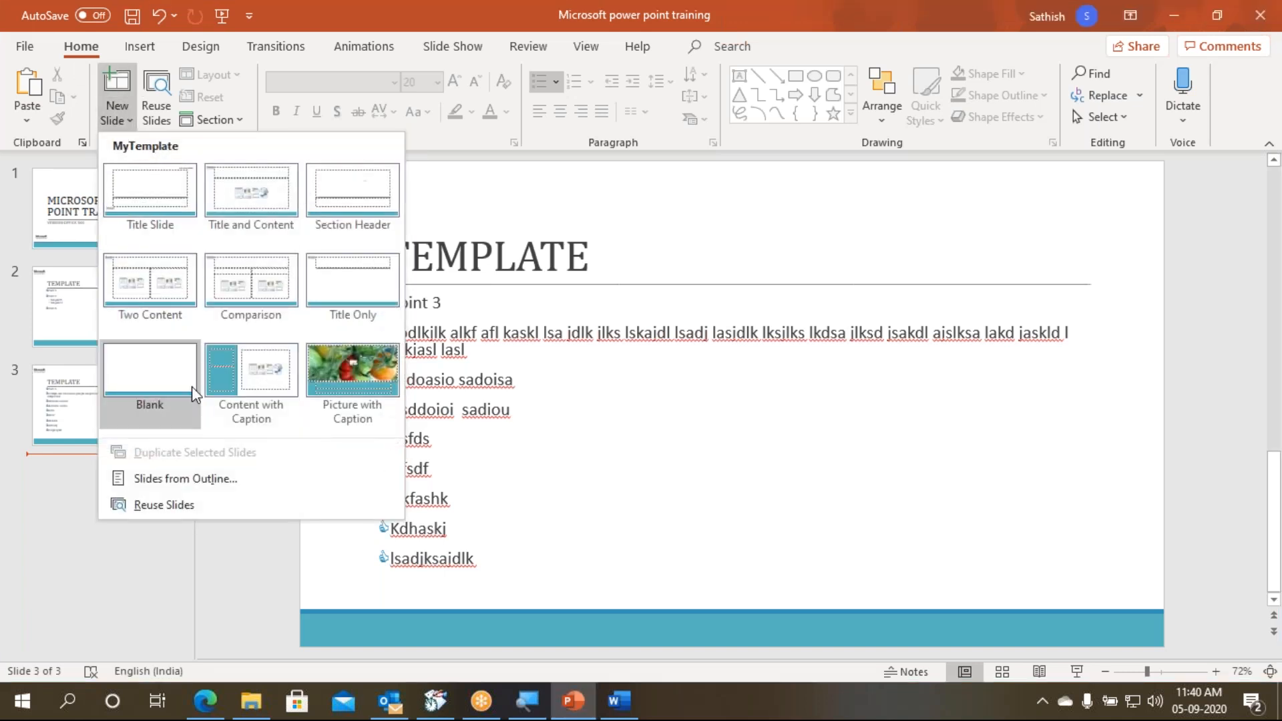
click(214, 479)
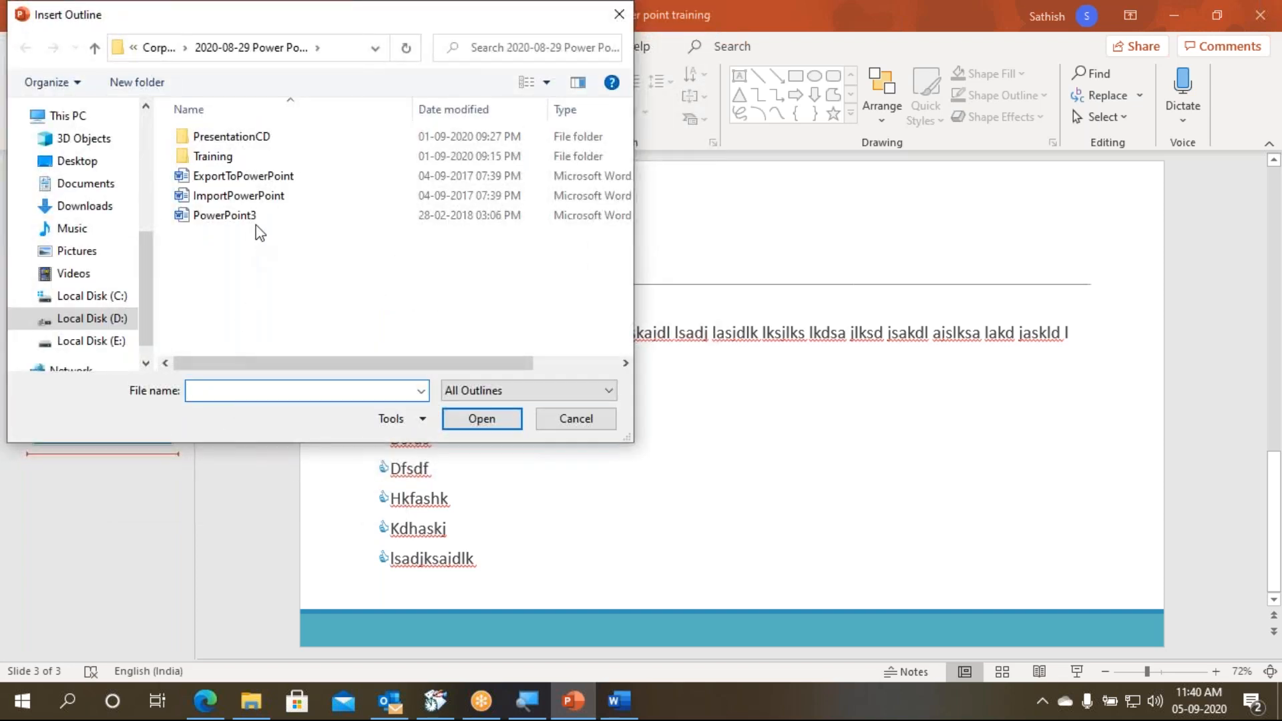
click(164, 50)
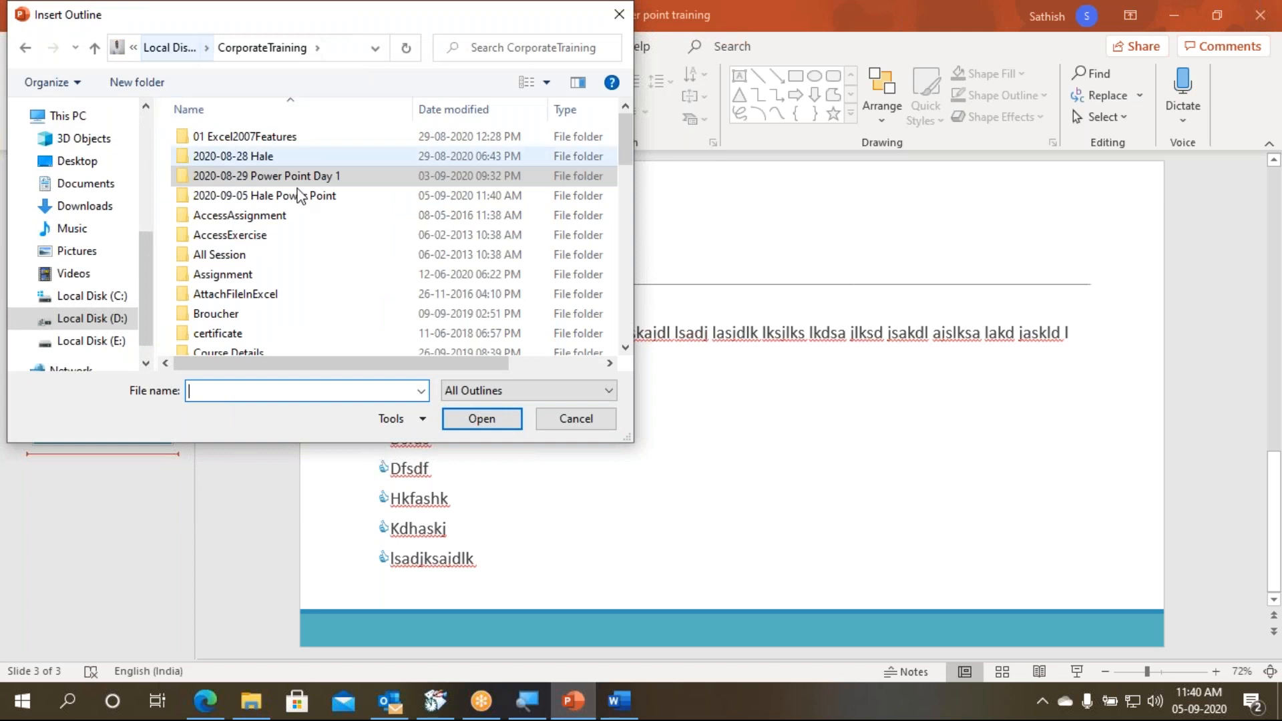
double_click(315, 198)
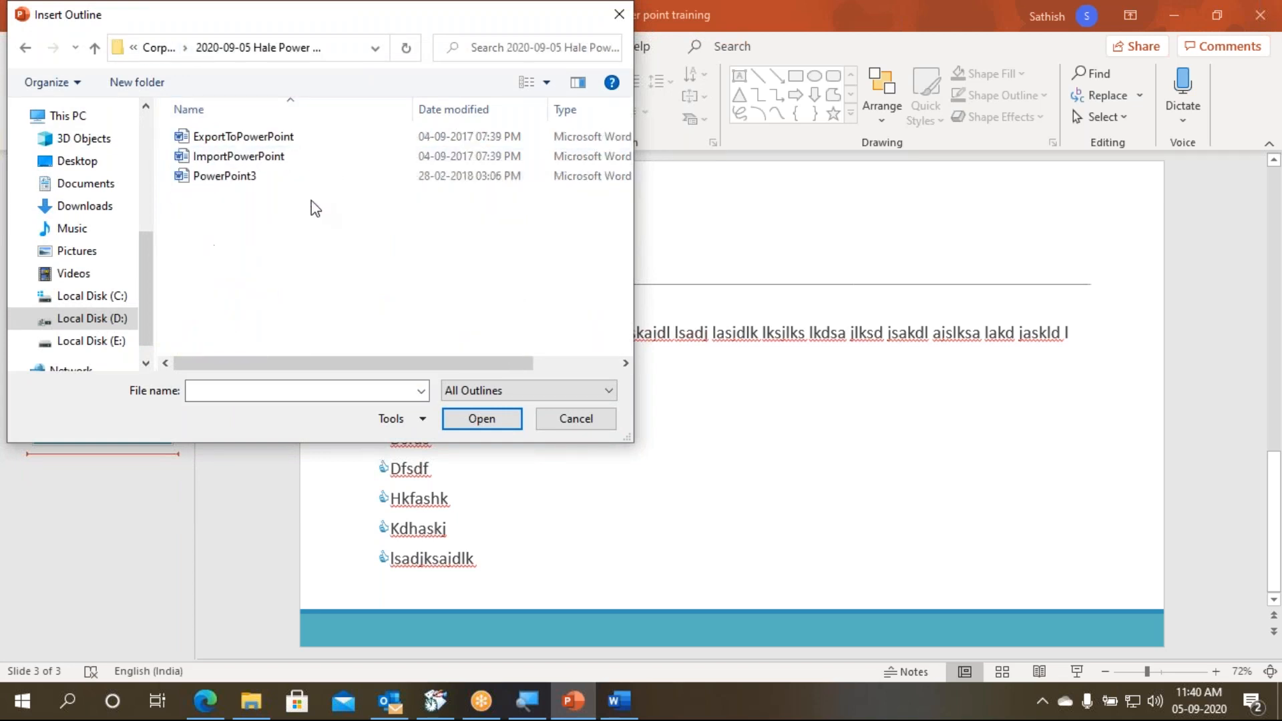
- Insert the ImportPowerPoint outline as slides after slide 3 and look through the resulting thumbnails
click(273, 164)
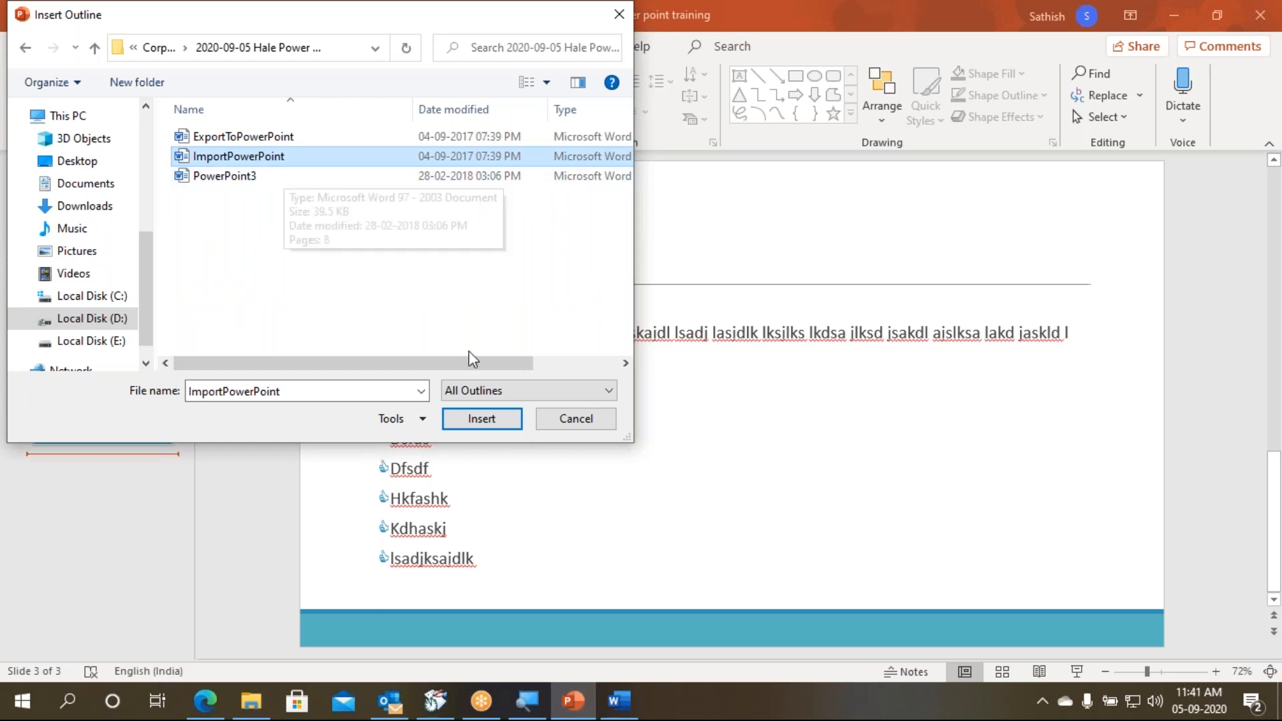
click(482, 419)
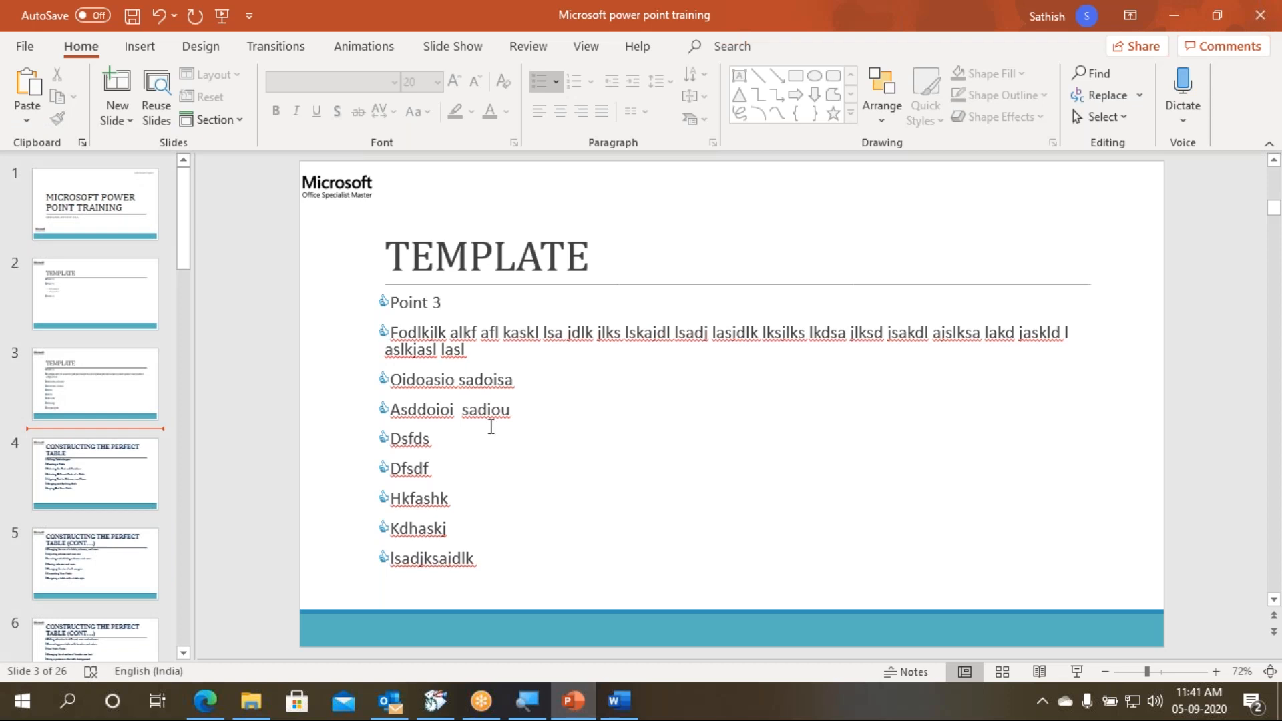
scroll(138, 499, down, 5)
scroll(140, 502, down, 10)
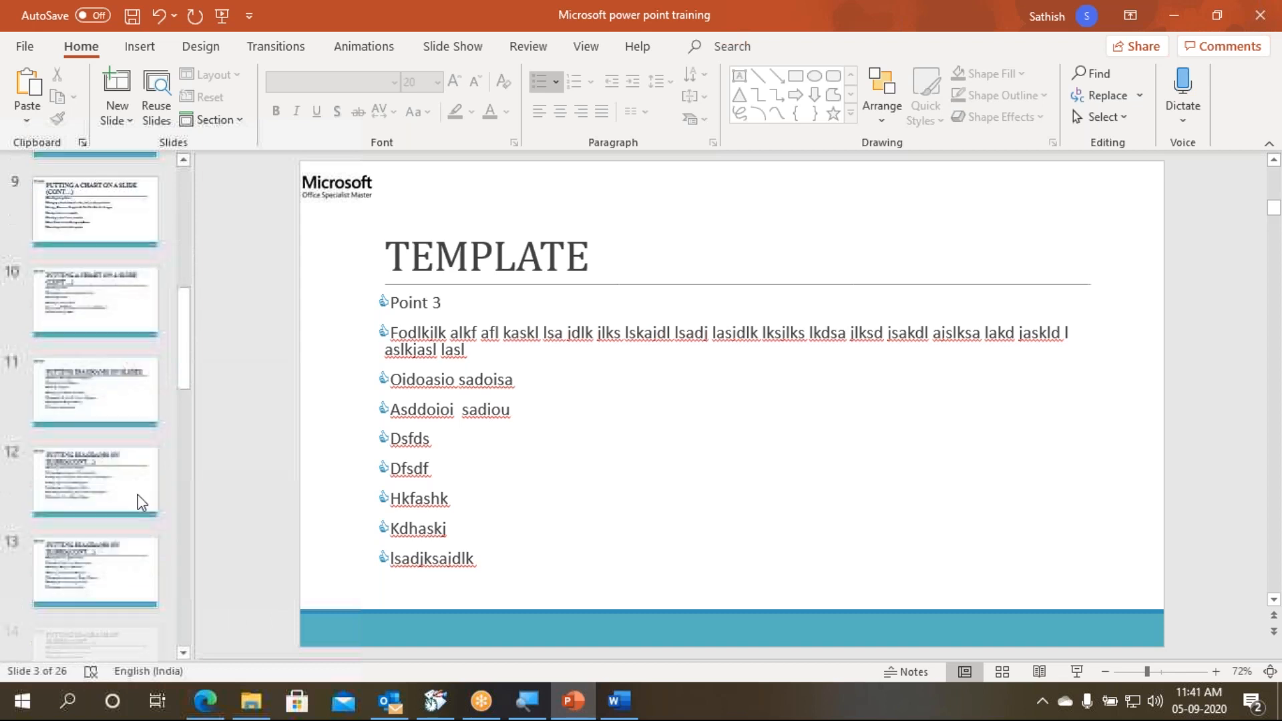
scroll(141, 502, down, 5)
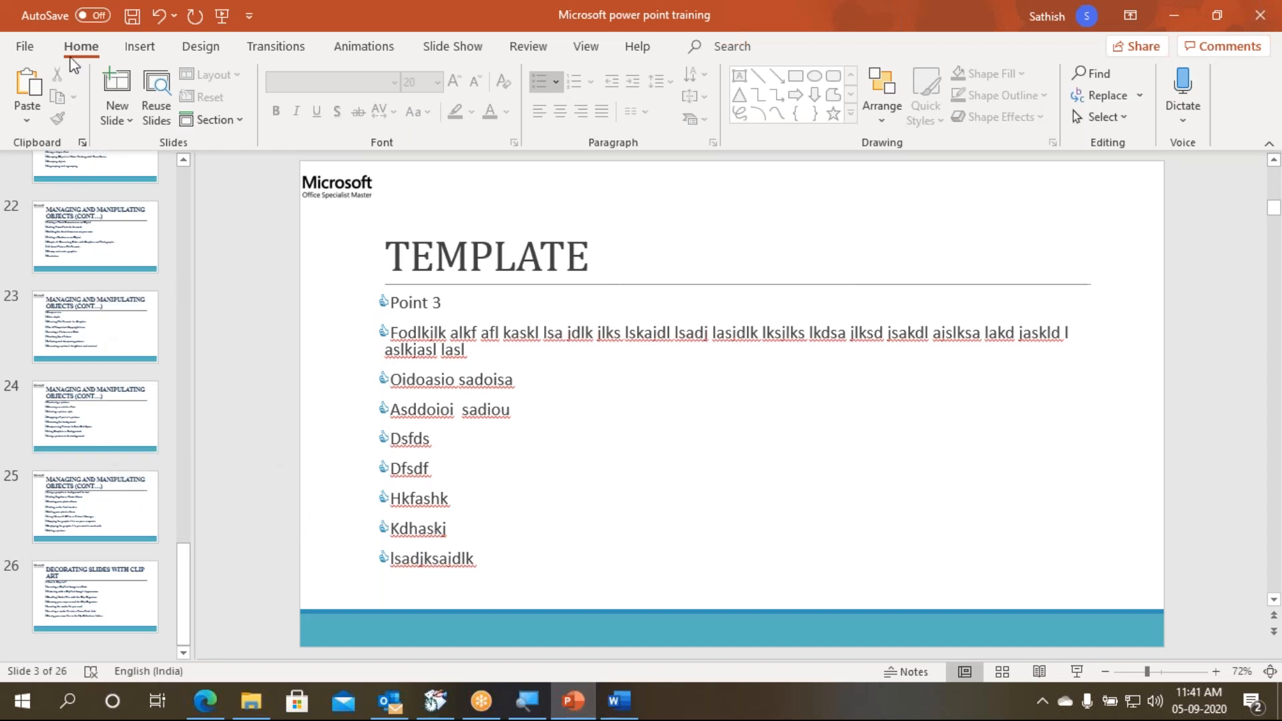
click(126, 124)
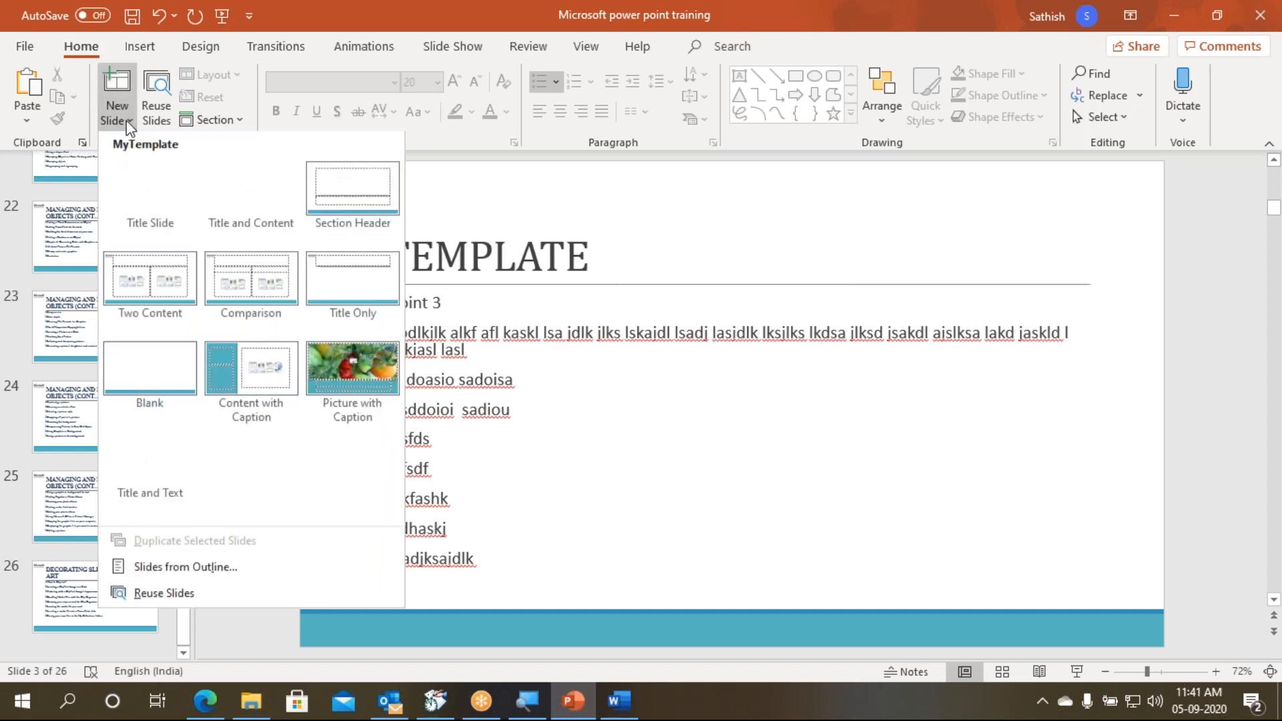
click(218, 569)
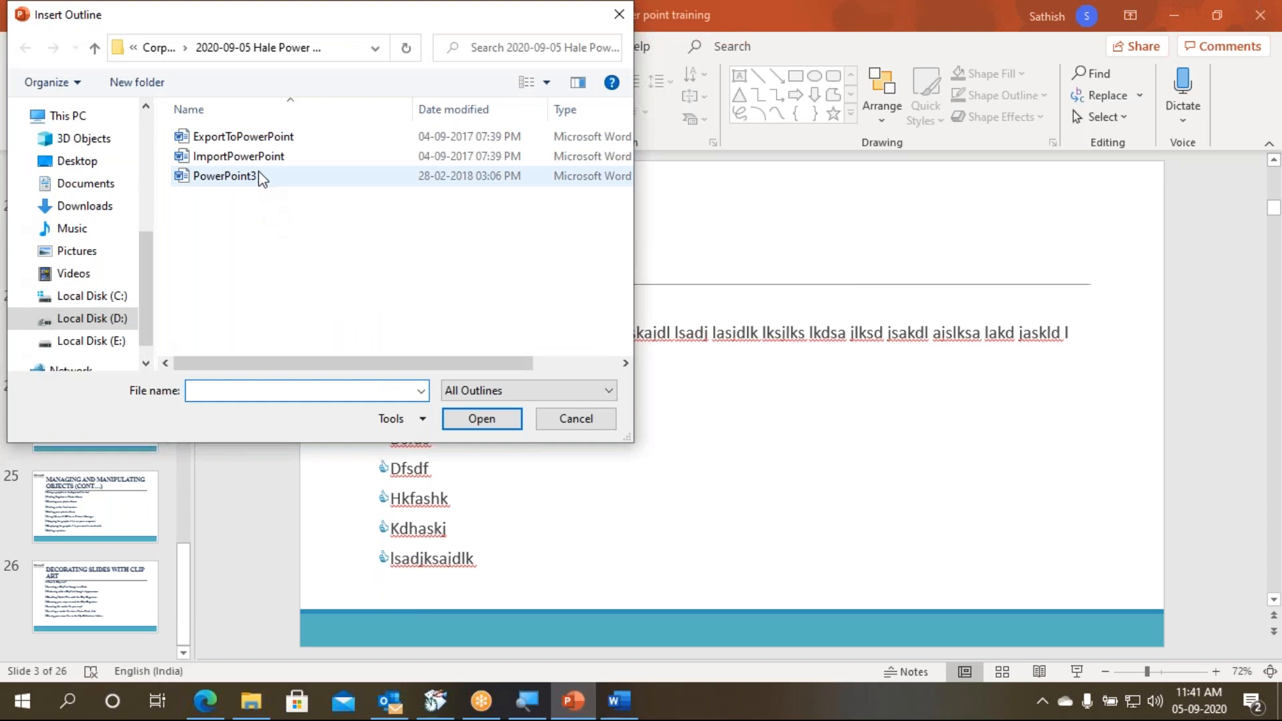
click(575, 420)
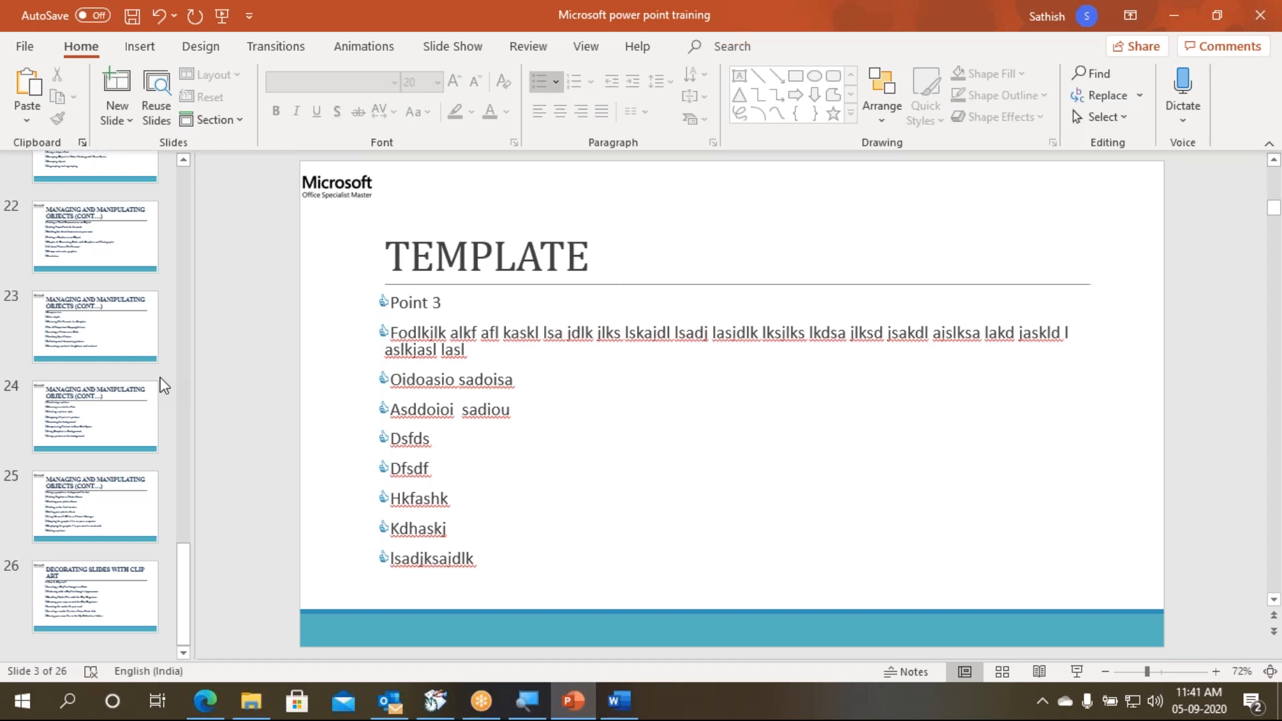
- Switch to Word and reopen ImportPowerPoint from the recent documents to examine its headings
click(619, 701)
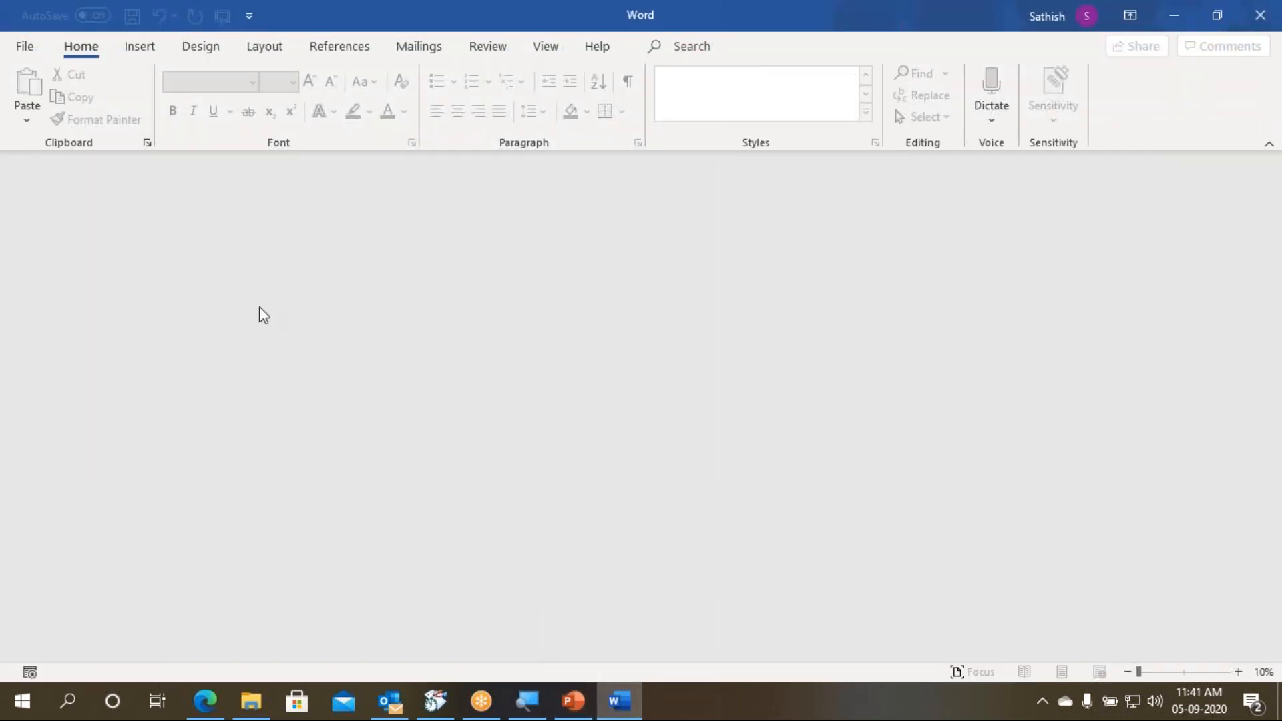
click(27, 47)
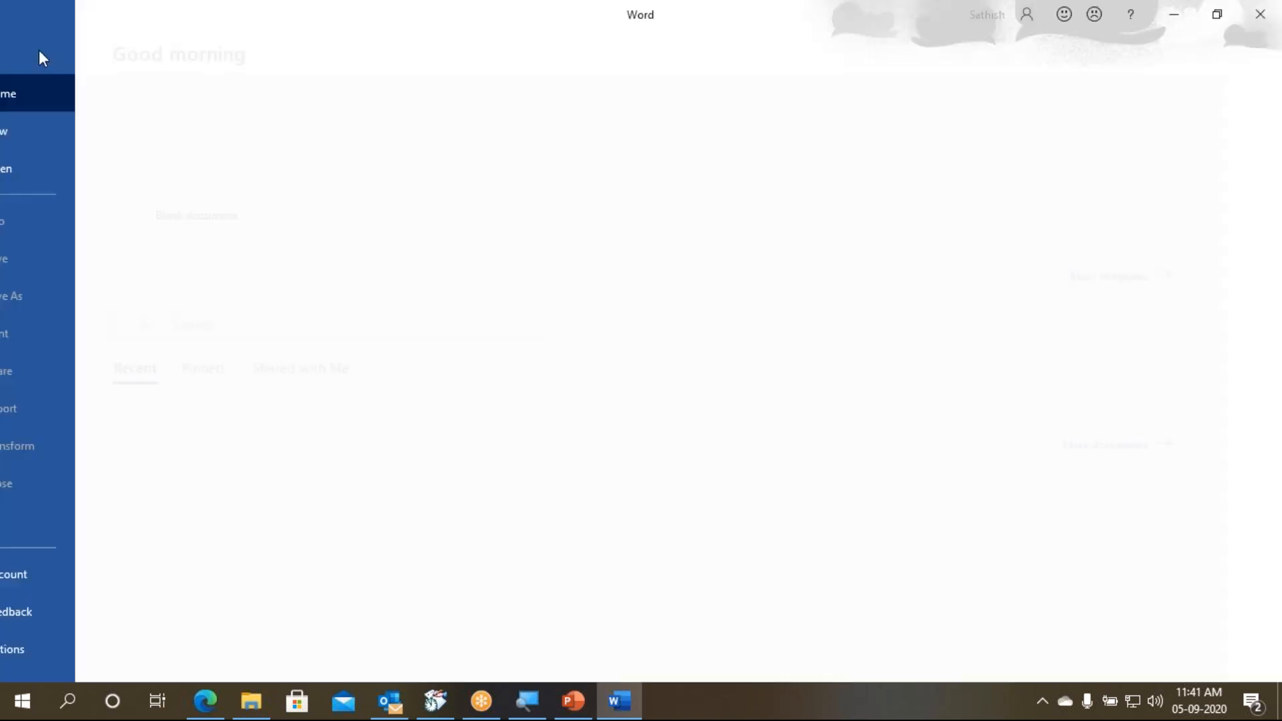
click(323, 451)
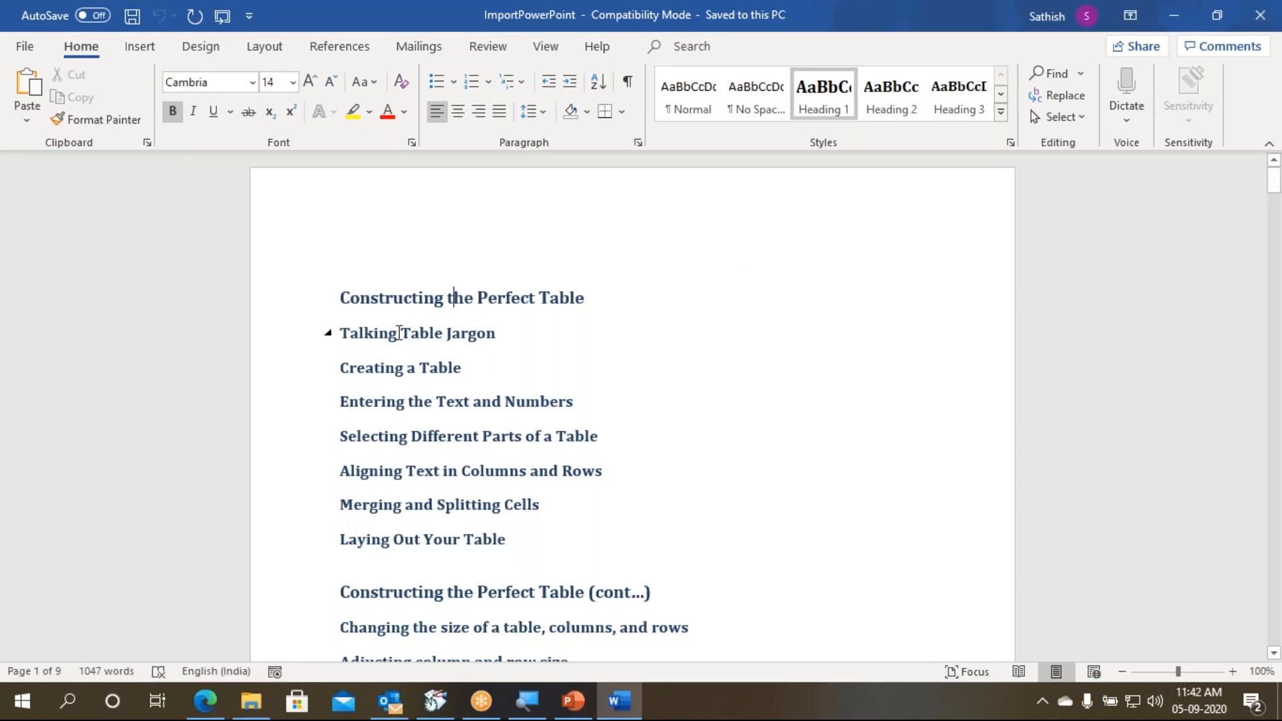
- Apply the Heading 1 style to the first Constructing the Perfect Table line and undo it
key(ctrl+alt+1)
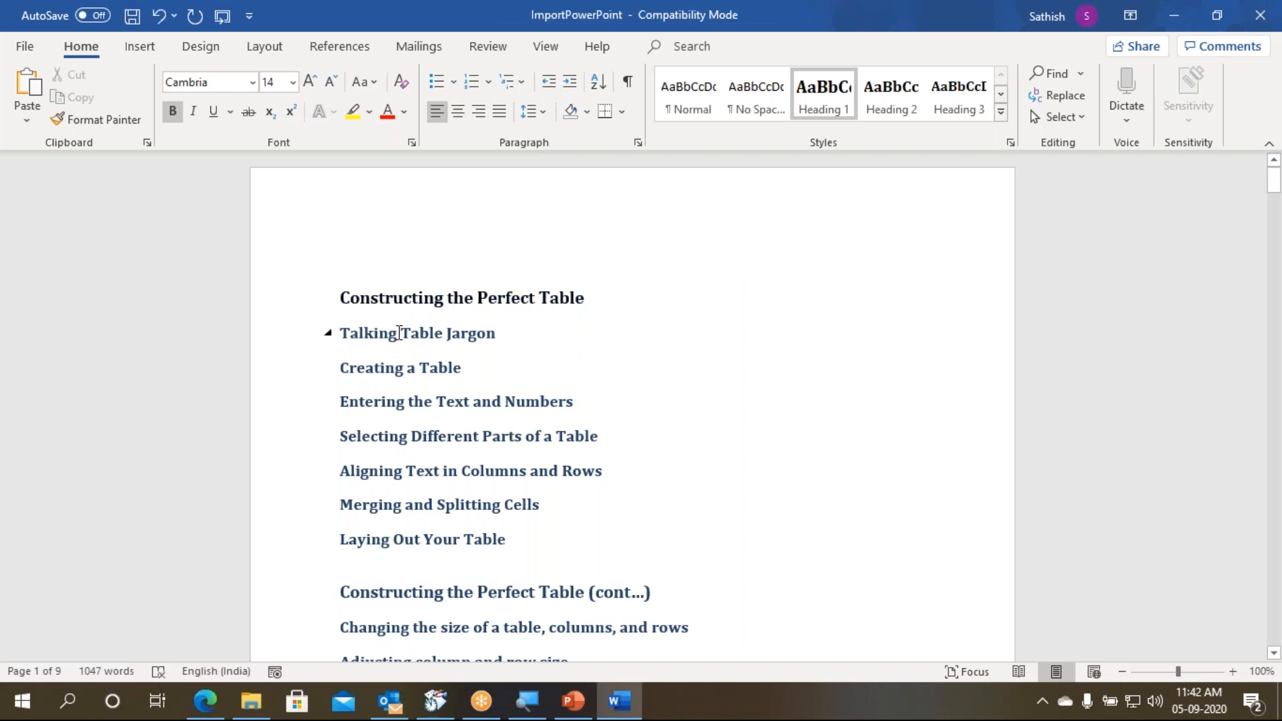
key(ctrl+z)
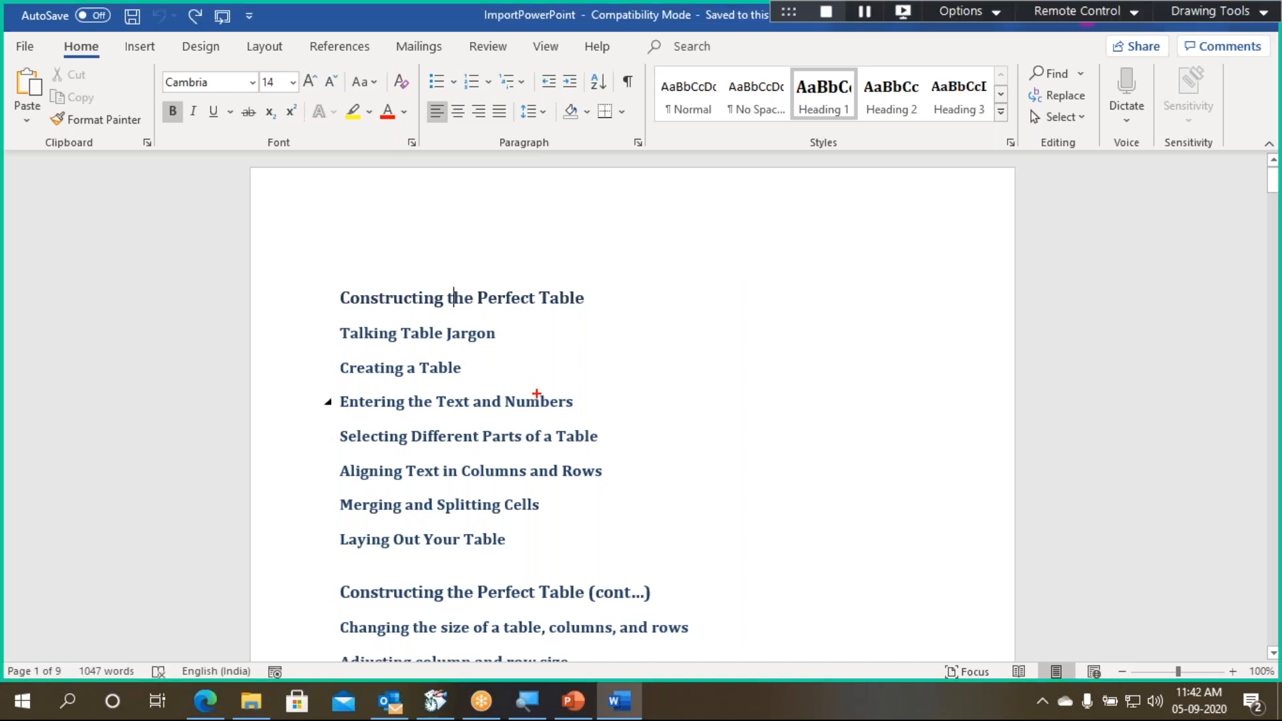
- Annotate the screen beside the headings with the text Ctrl Alt 1, and clear the annotation
drag(687, 322, 688, 378)
text(Ctrl Alt 1)
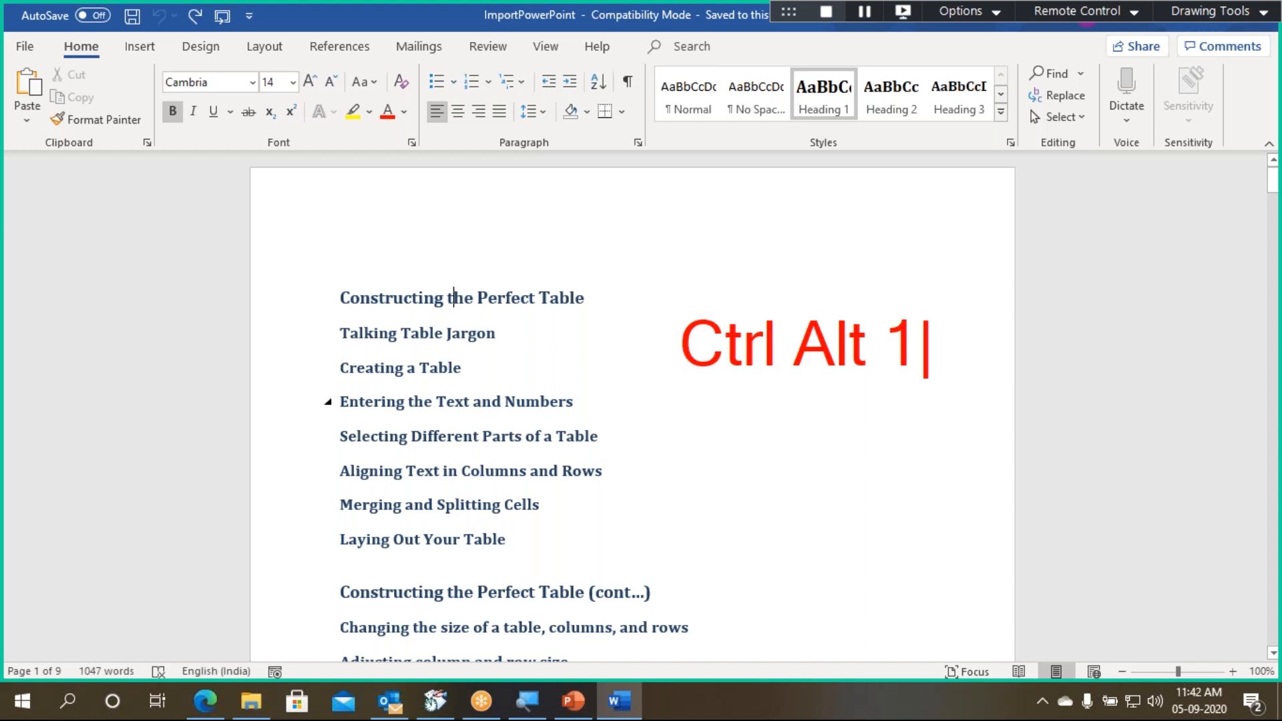
key(Escape)
key(Escape)
- Switch back to the PowerPoint presentation and select slide 7, Putting a Chart on a Slide, among the imported slides
click(575, 698)
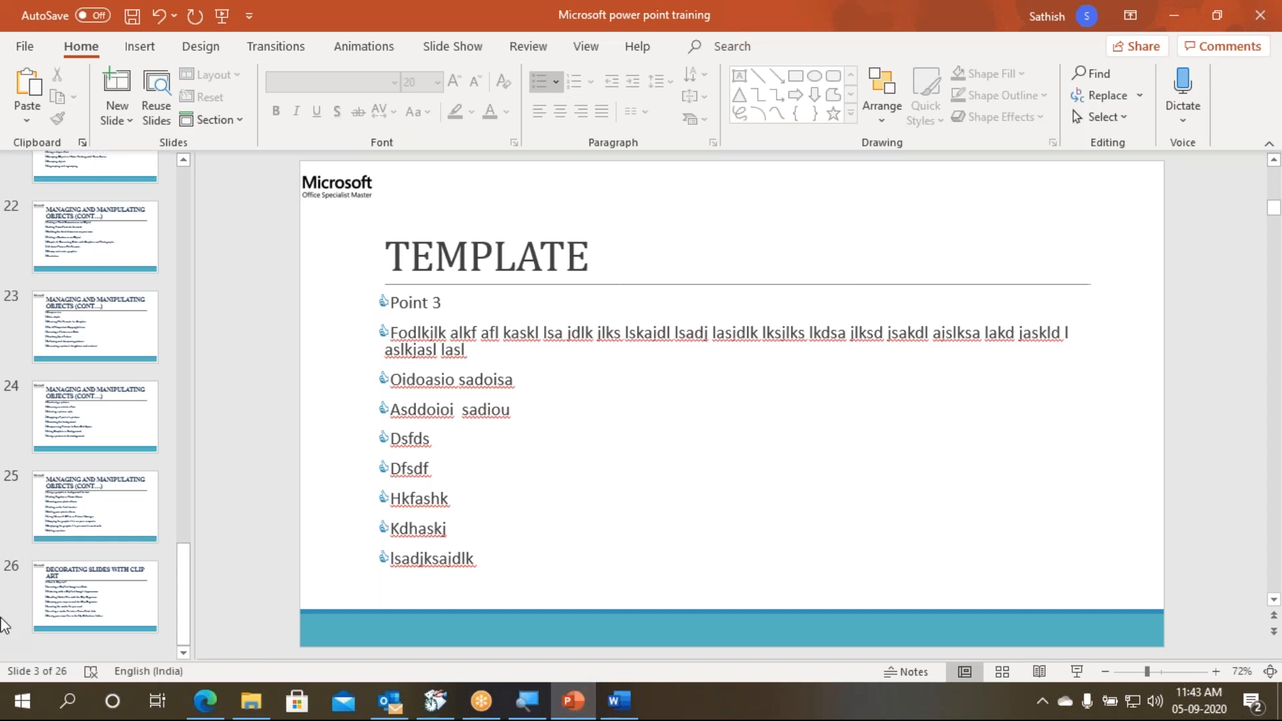
scroll(119, 299, up, 1)
scroll(118, 299, up, 10)
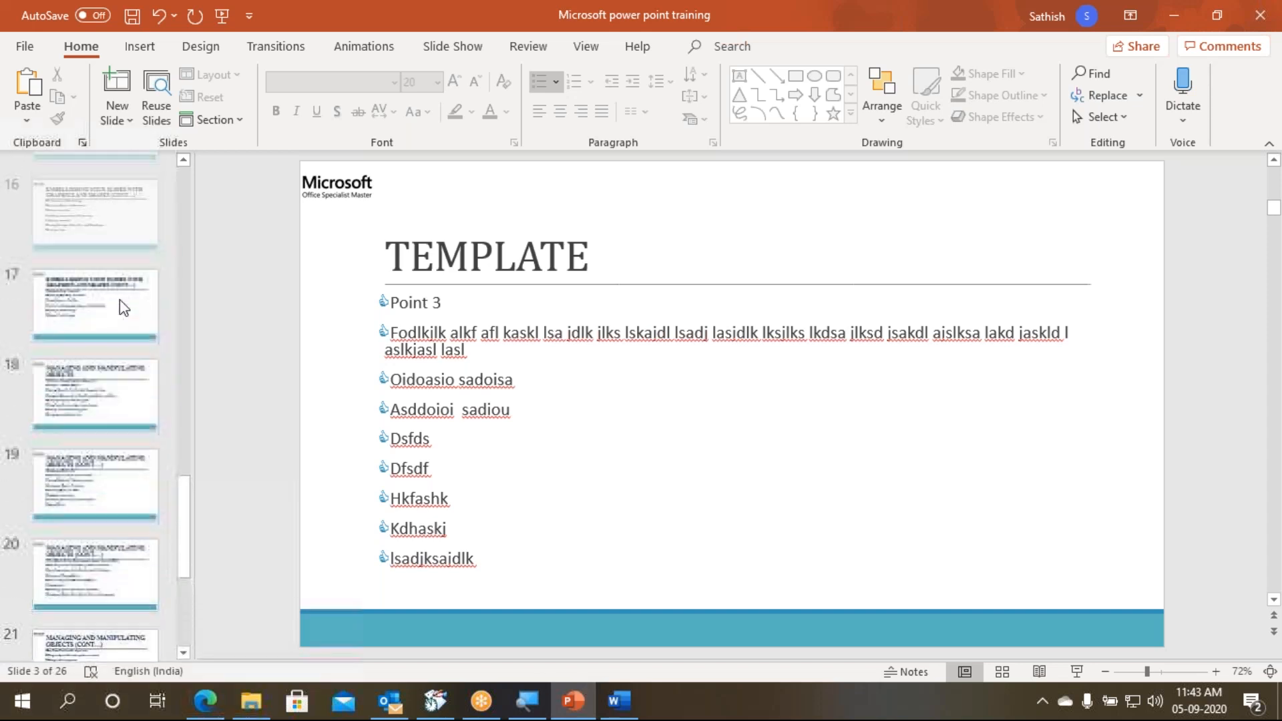
scroll(119, 301, up, 4)
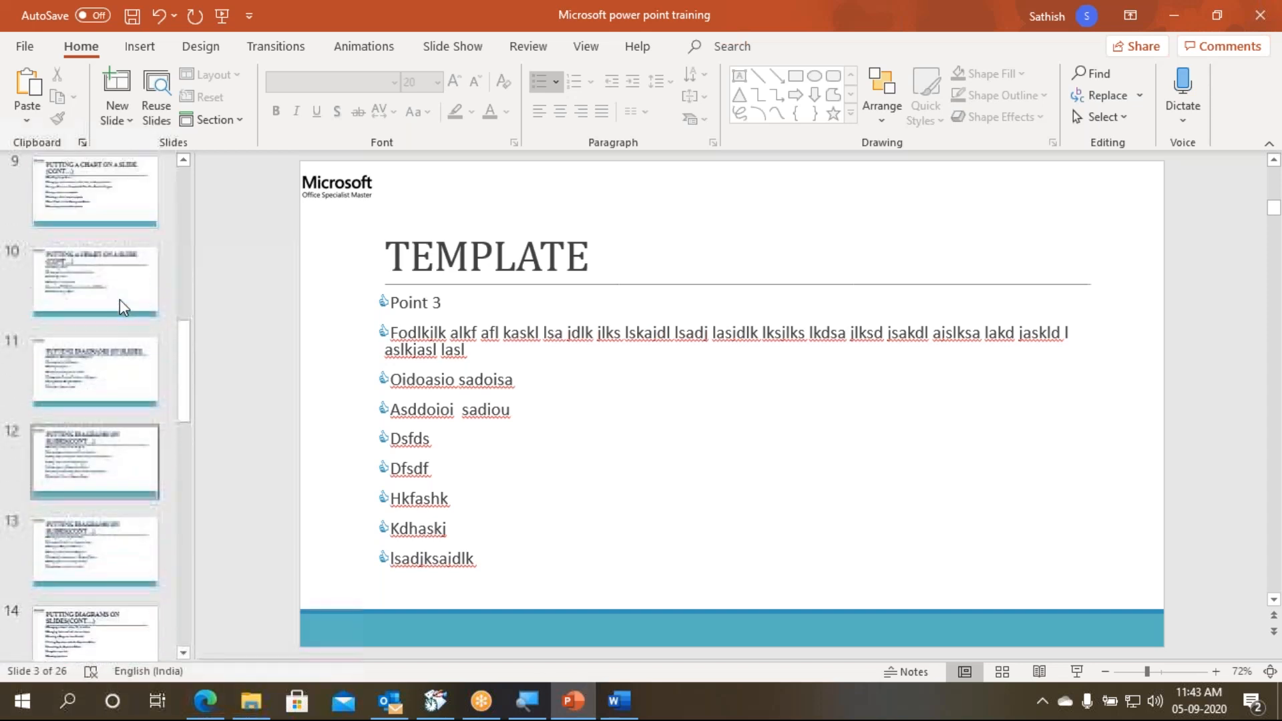
click(95, 195)
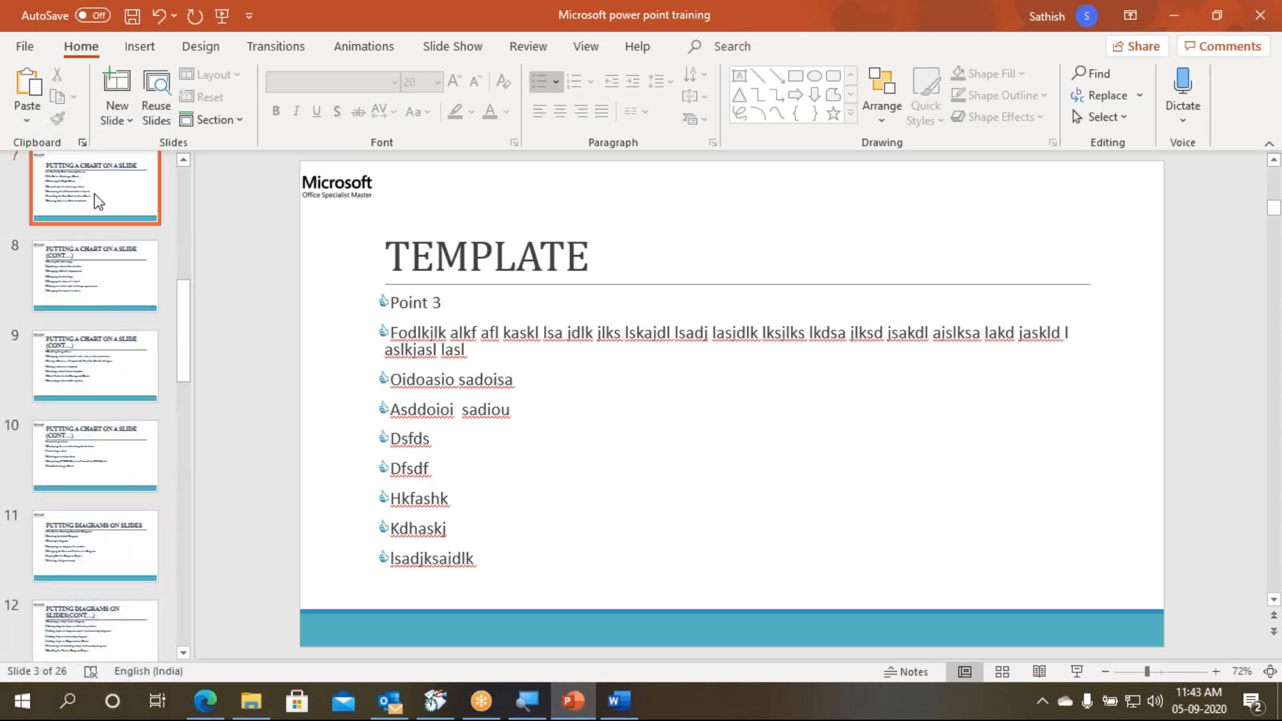